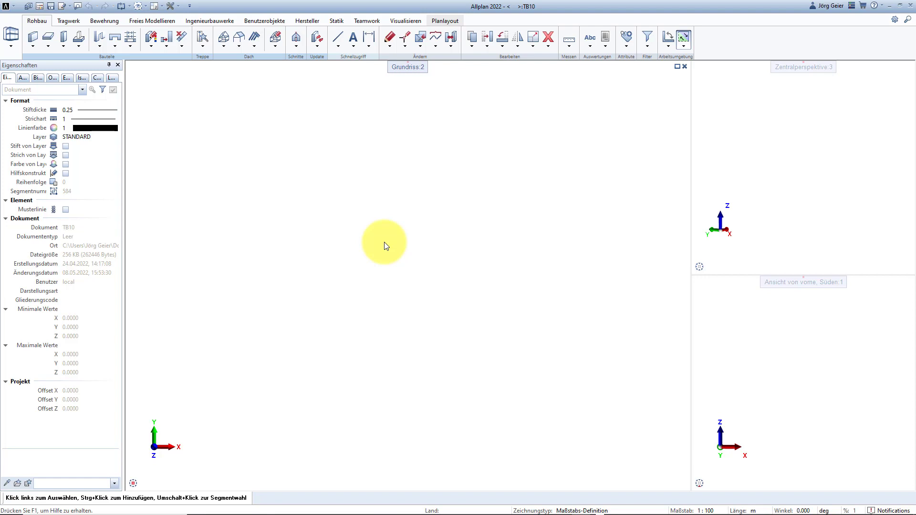
Open dgm1_642_5625_1_th_2014-2019-red.xyz from the Tmp folder with Editor.
key("alt+Tab")
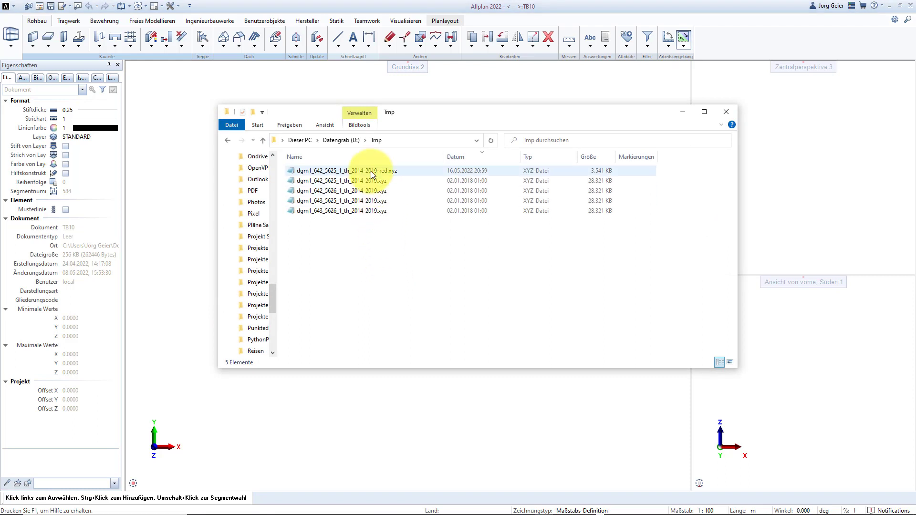
mouse_move(346, 170)
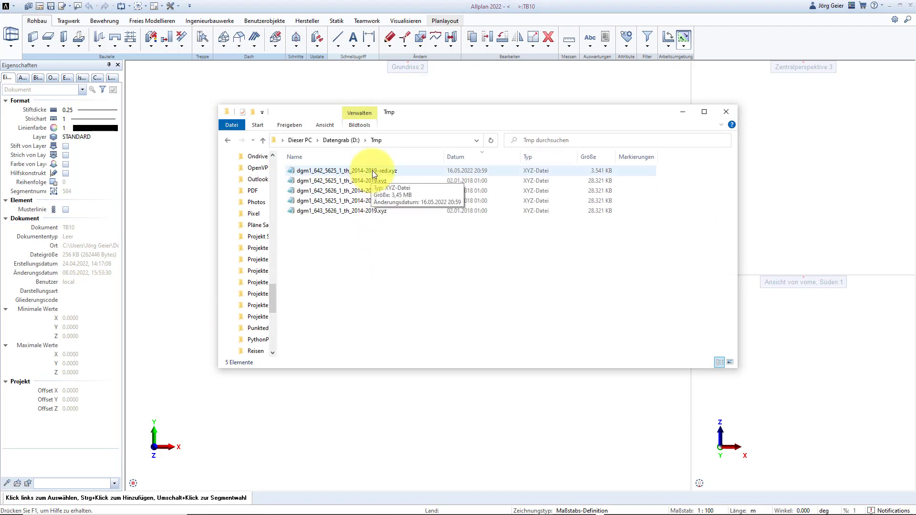
right_click(374, 173)
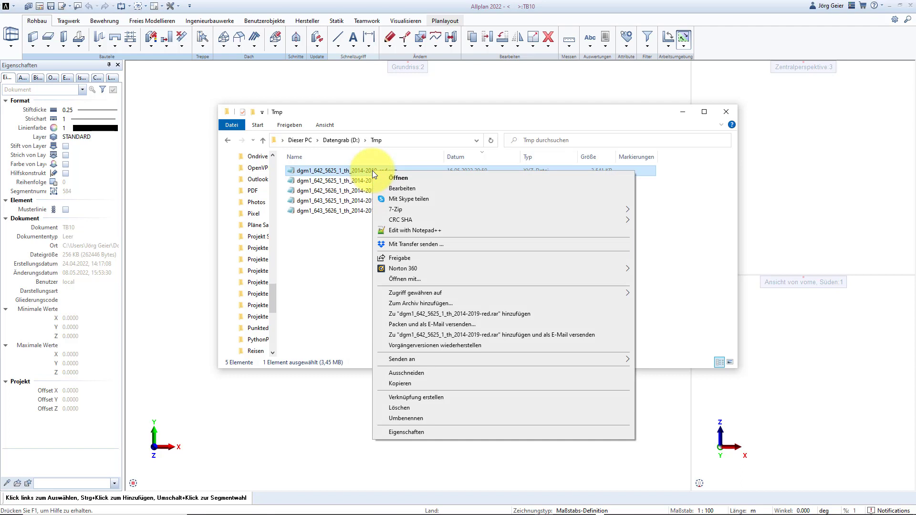
left_click(387, 280)
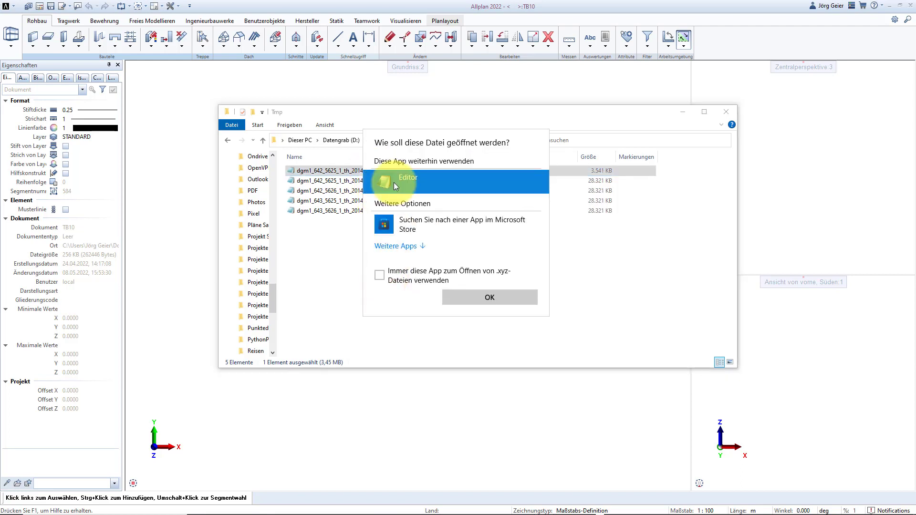
left_click(394, 182)
Confirm Editor as the program so the .xyz coordinate rows display.
left_click(482, 299)
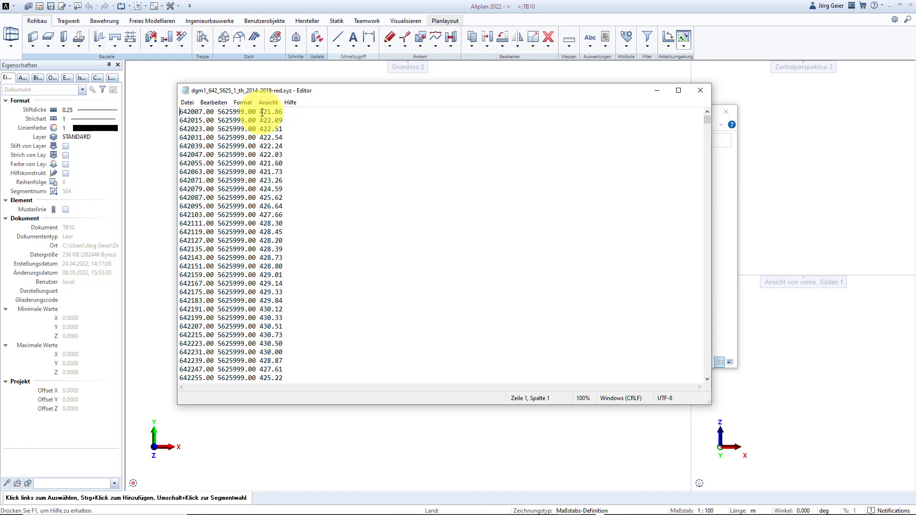
Switch to the Umgebung workspace and view the point-file import file types without importing.
left_click(11, 47)
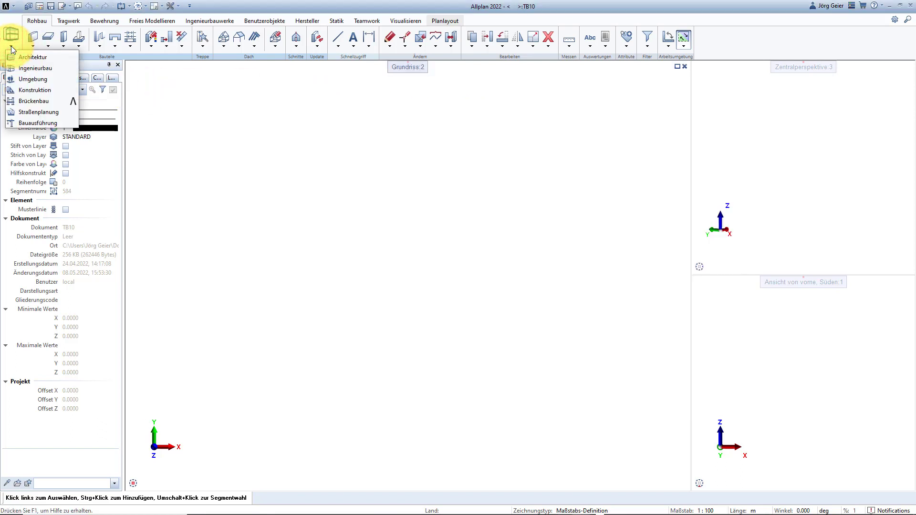
left_click(20, 77)
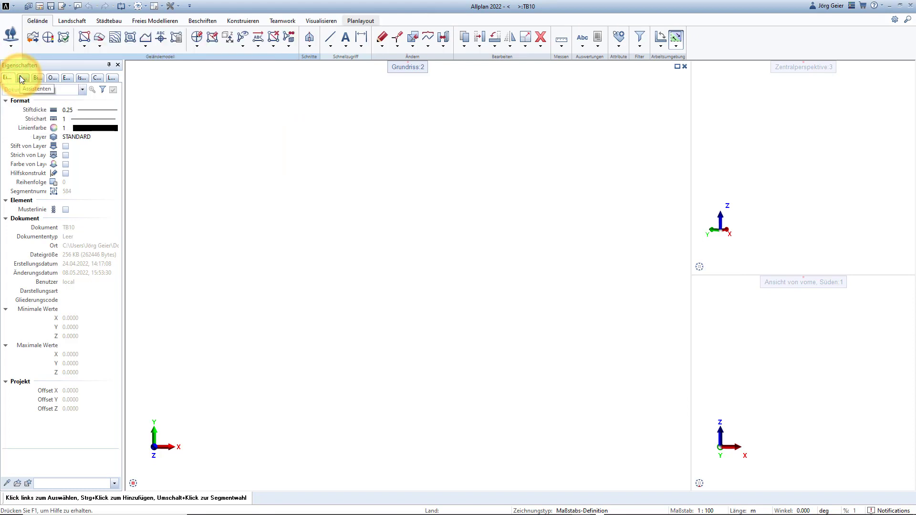
left_click(35, 38)
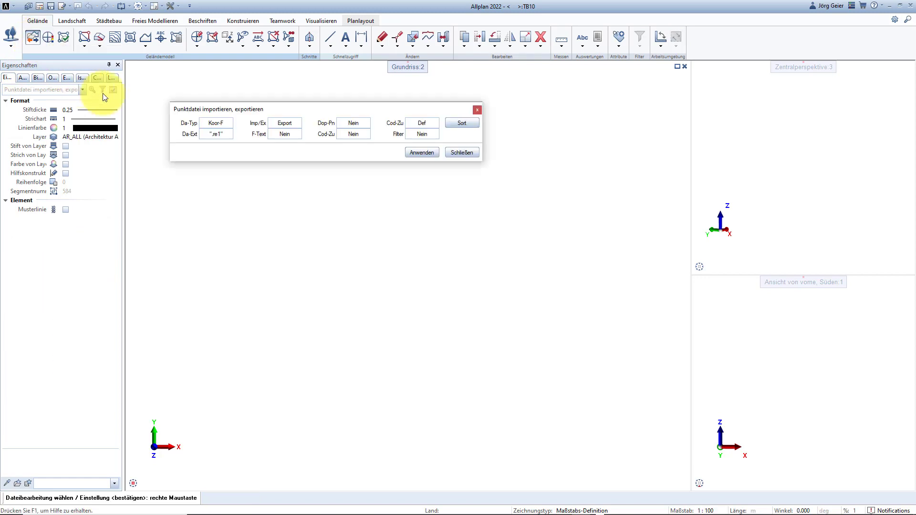
left_click(211, 124)
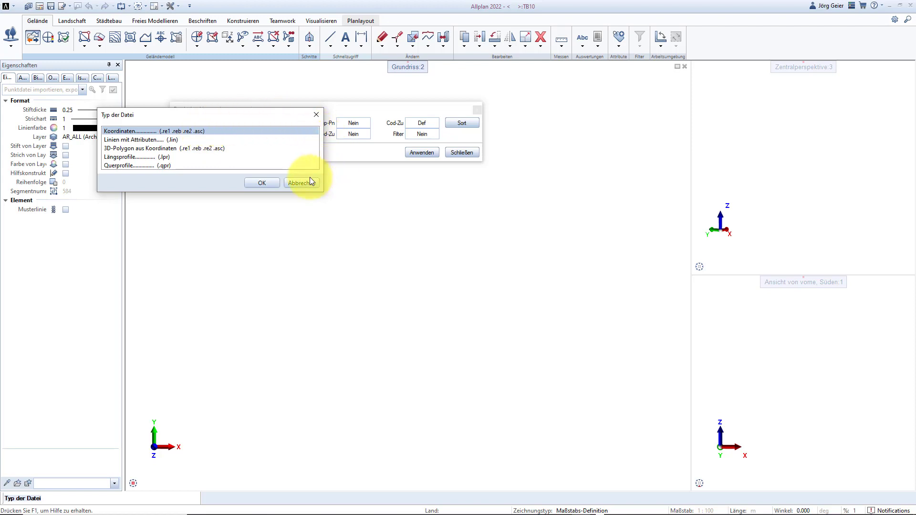
left_click(295, 184)
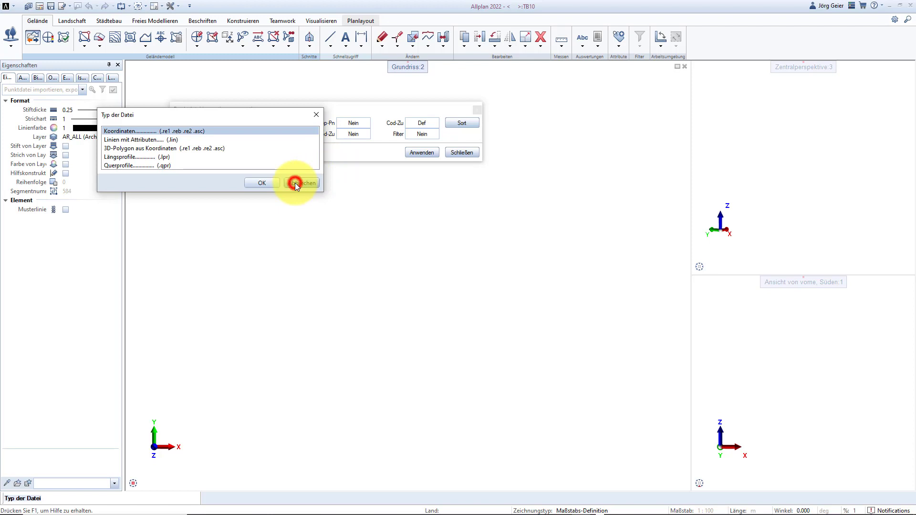
left_click(472, 153)
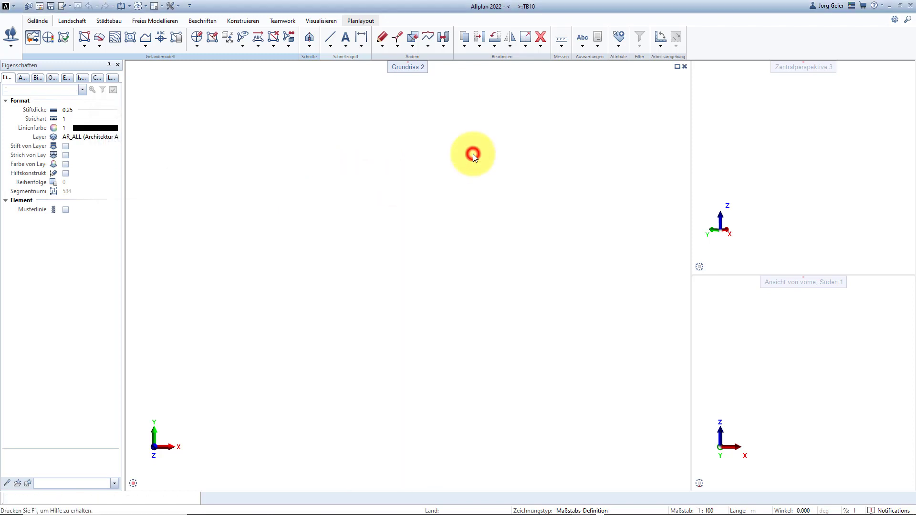
Show the Gelände coordinate-file format definition with the XYZ file in Editor alongside.
left_click(173, 6)
left_click(179, 19)
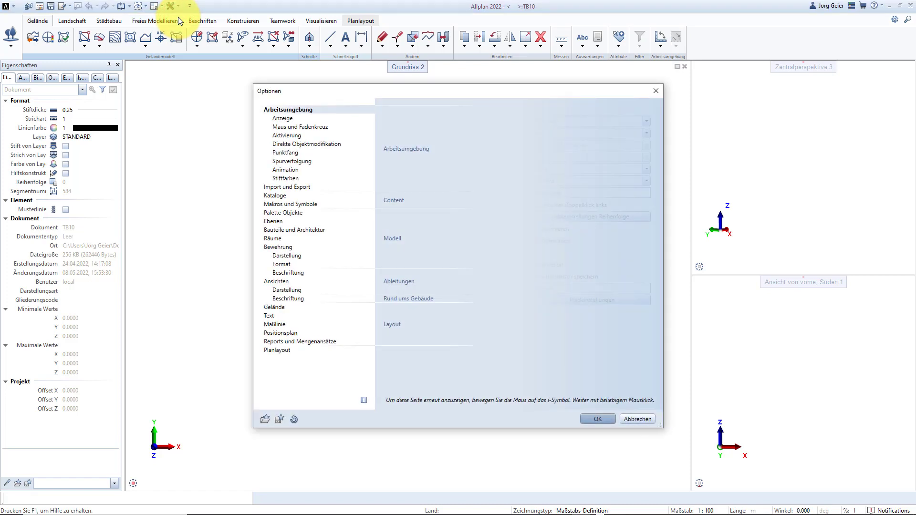
left_click(282, 307)
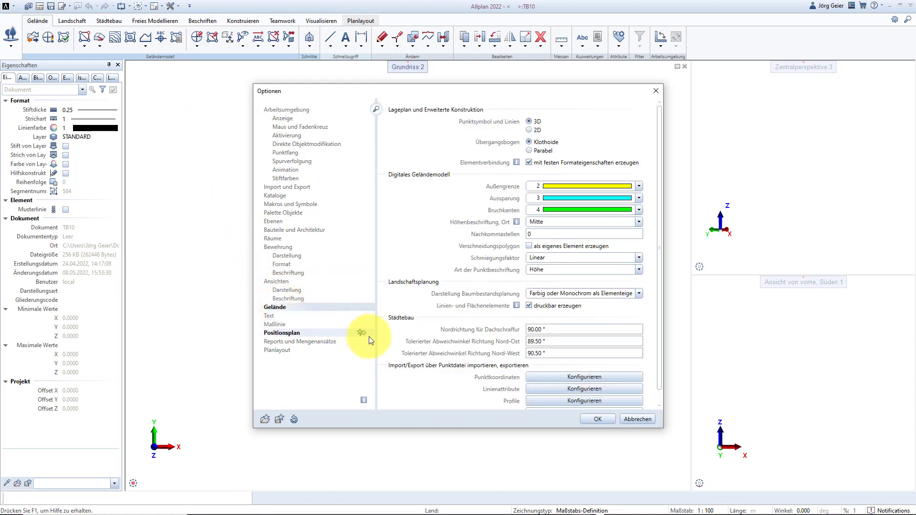
left_click(570, 378)
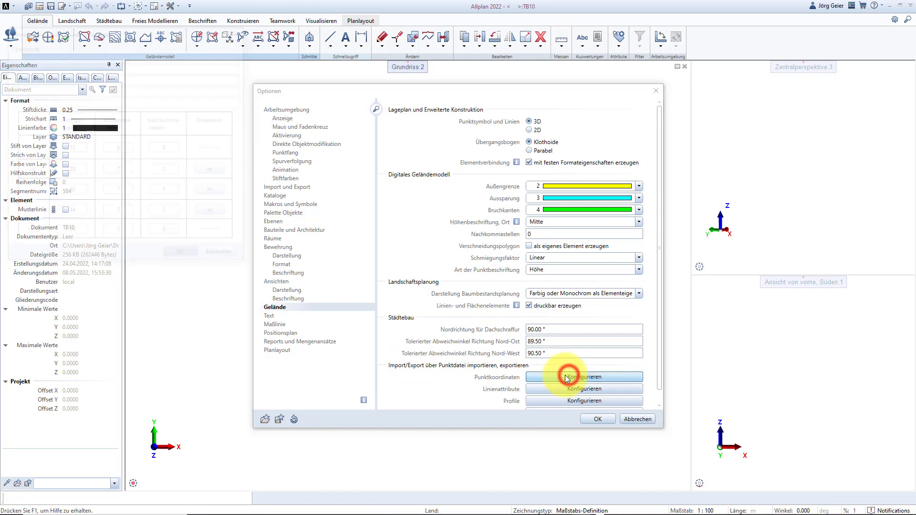
left_click_drag(175, 34, 193, 111)
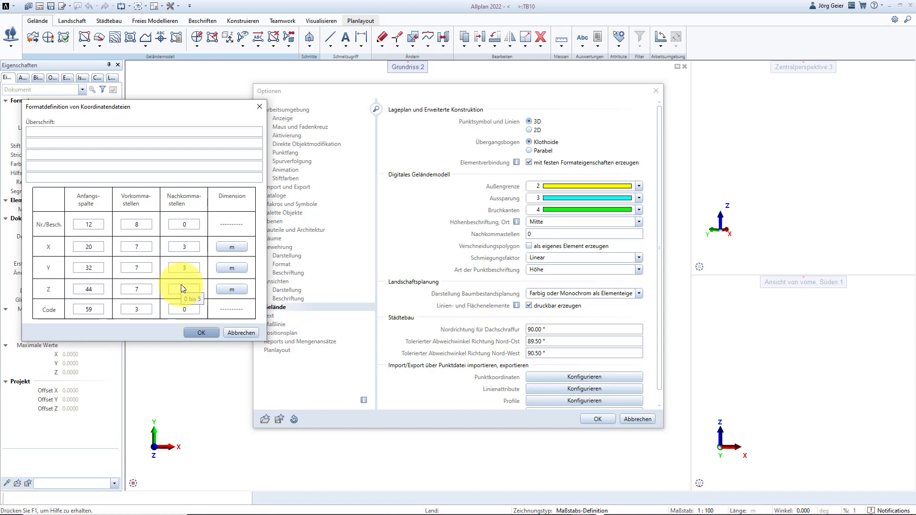
key("alt+Tab")
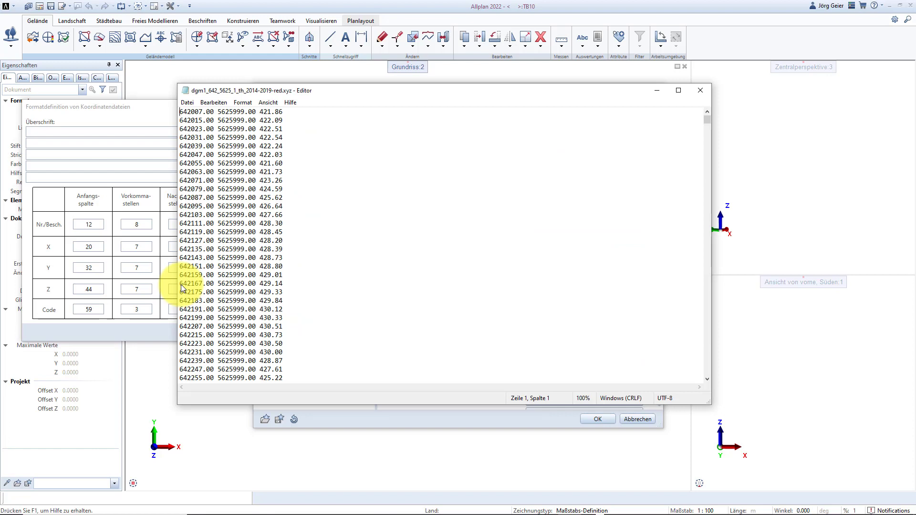
Measure where the X value's whole digits and decimals sit on the first line.
left_click(187, 113)
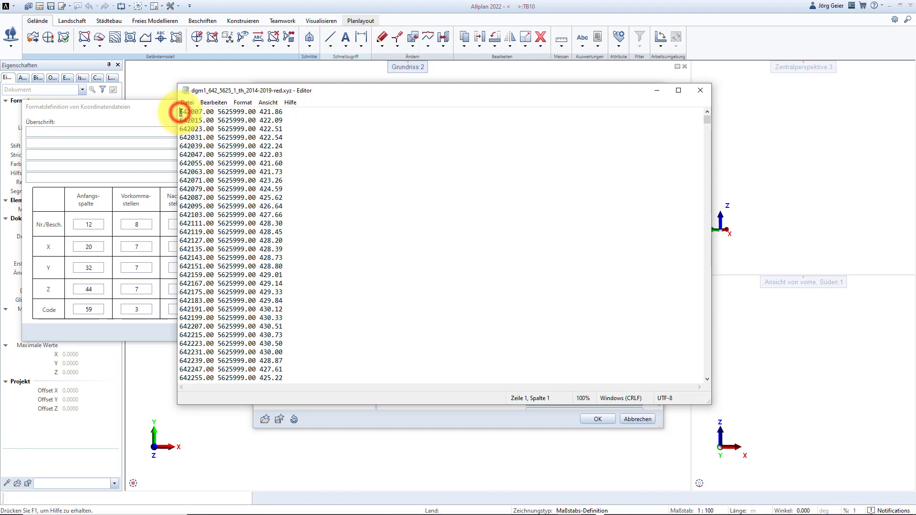
left_click(181, 113)
left_click_drag(180, 113, 285, 111)
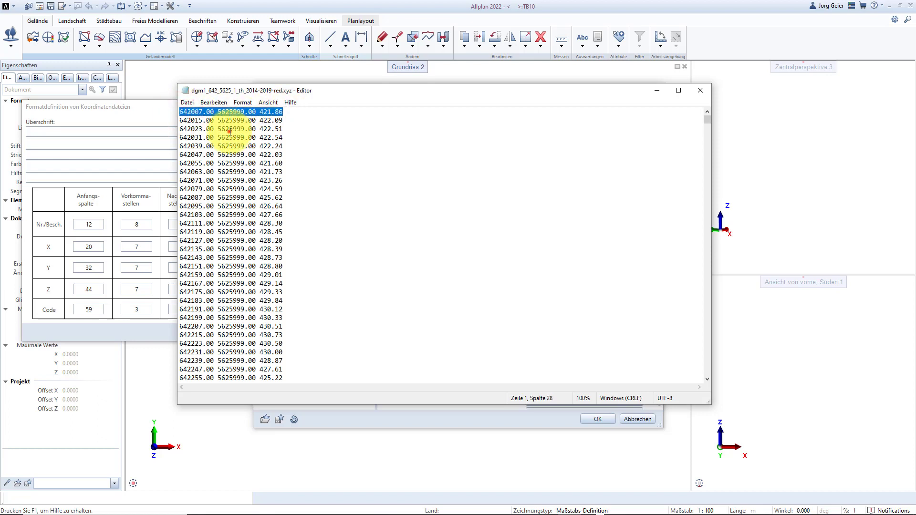
left_click(203, 112)
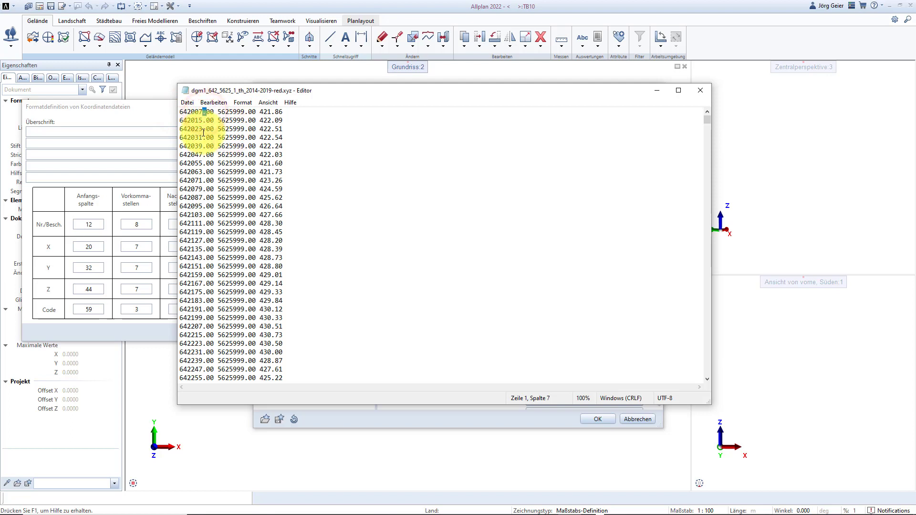
left_click(218, 112)
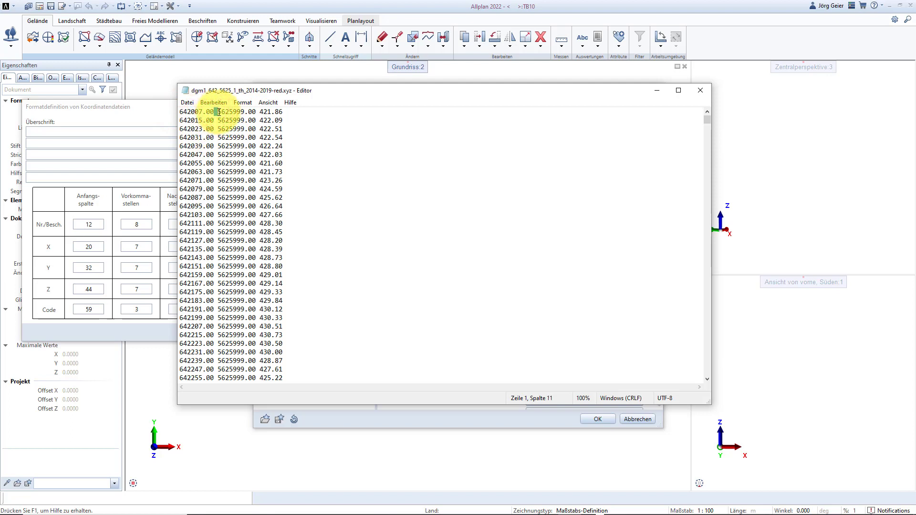
left_click(181, 114)
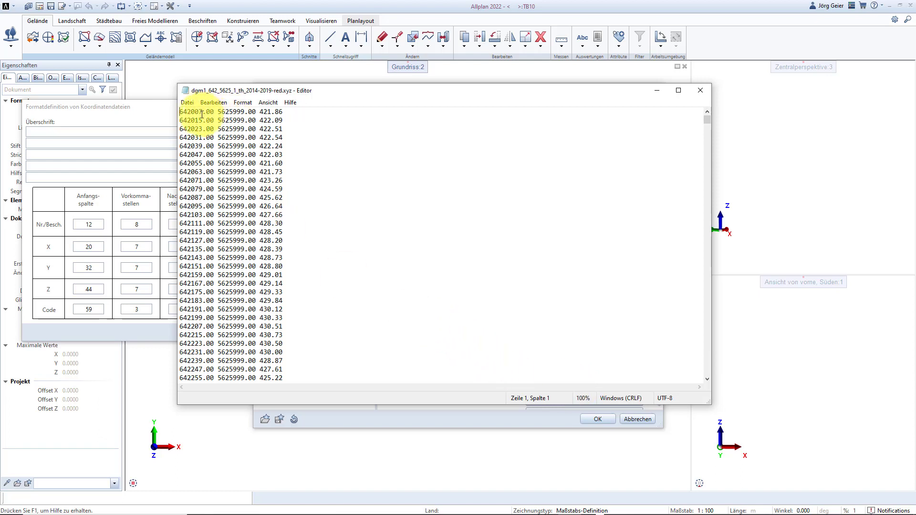
left_click_drag(202, 114, 178, 114)
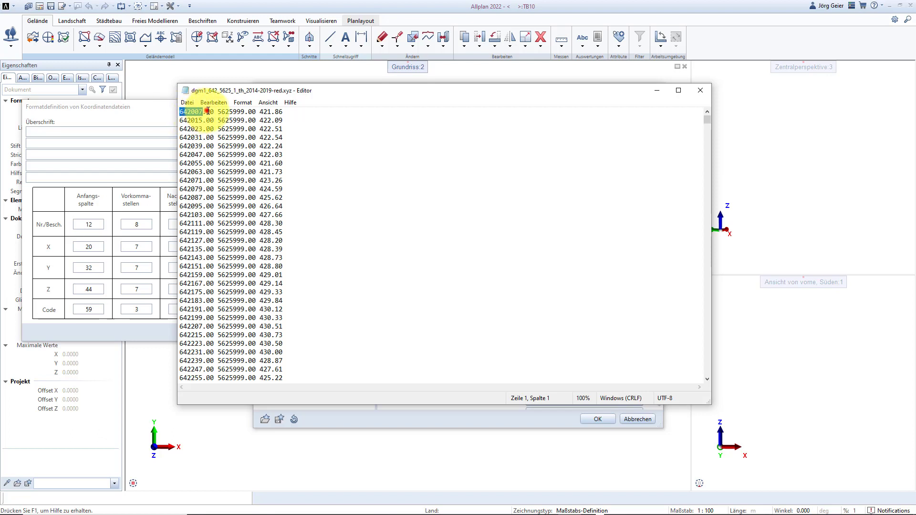
left_click_drag(206, 113, 215, 108)
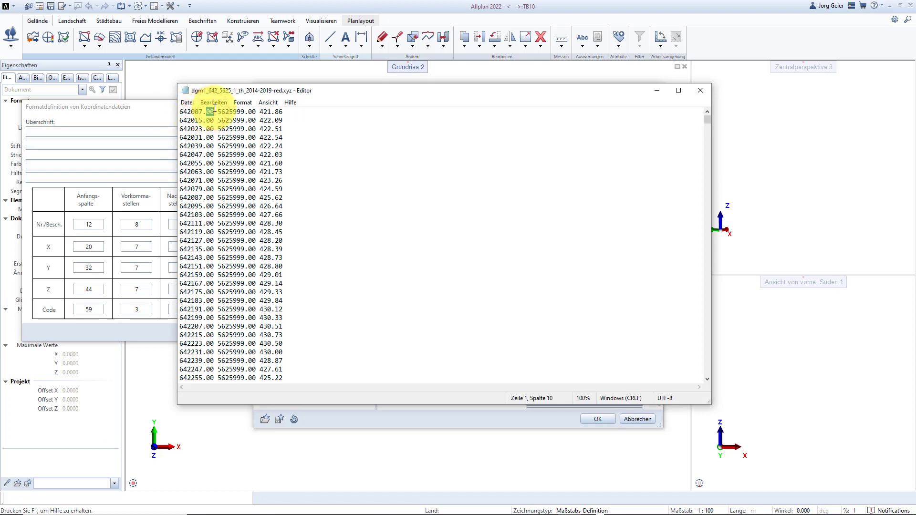
Find the Y value starting at column 11 and height at column 22, then close Editor.
left_click(218, 112)
left_click_drag(218, 112, 254, 111)
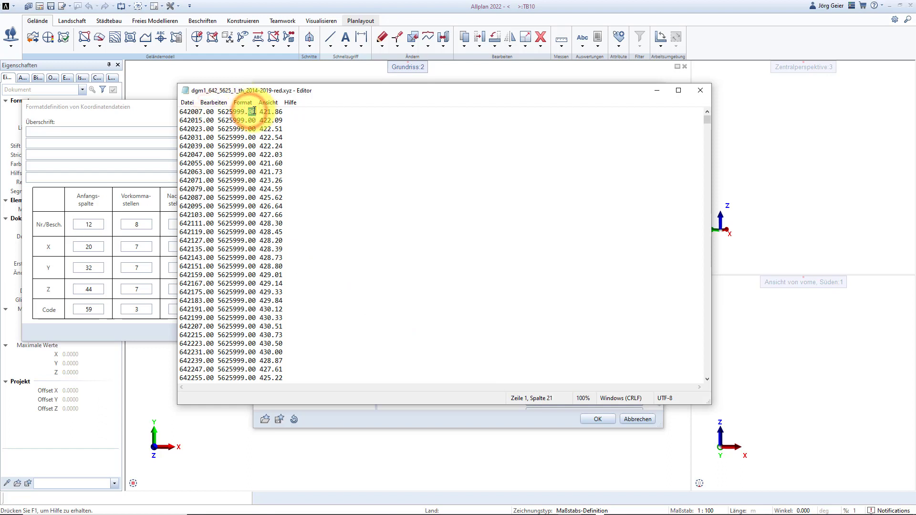
left_click(260, 112)
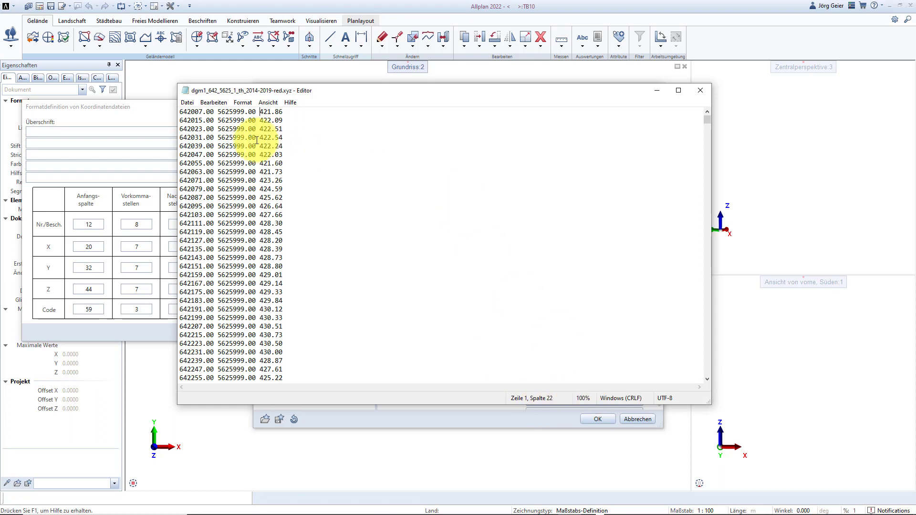
left_click_drag(260, 112, 284, 111)
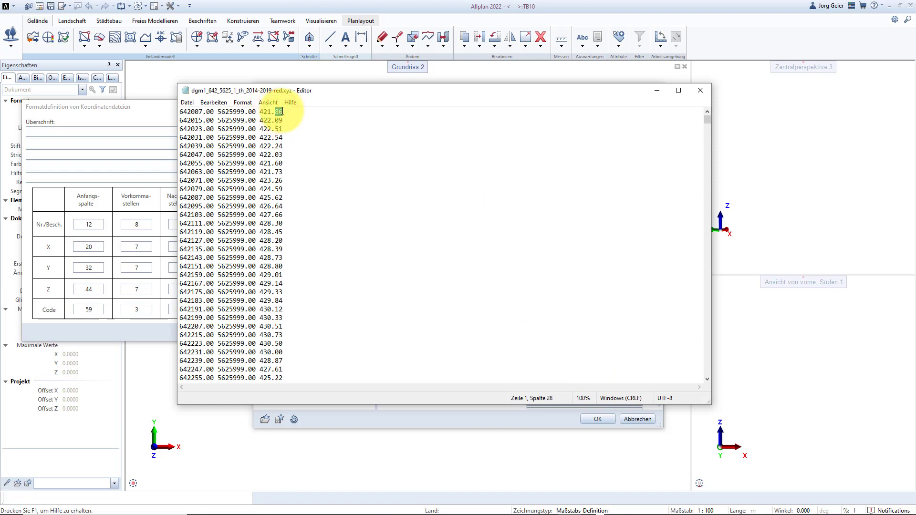
left_click(700, 91)
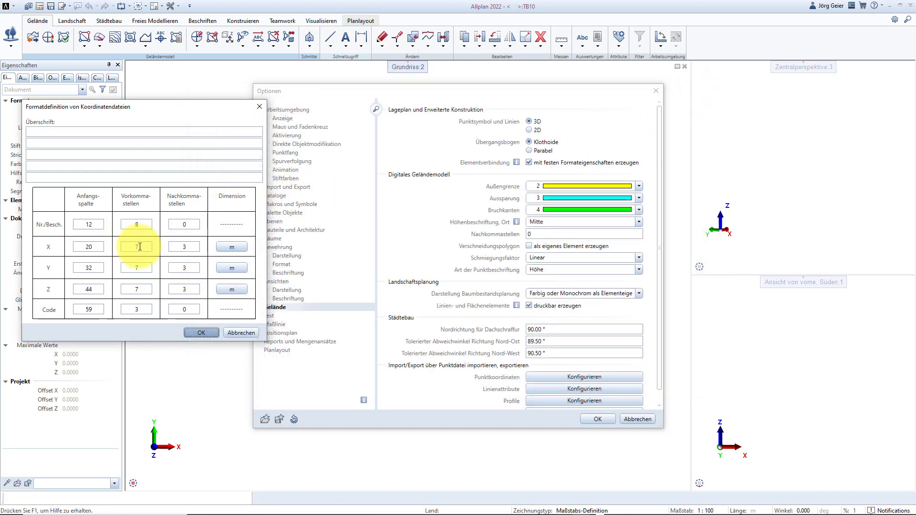
Set X start column 1 with 6 whole digits, and 2 decimals for X, Y and Z.
left_click(136, 247)
type("7")
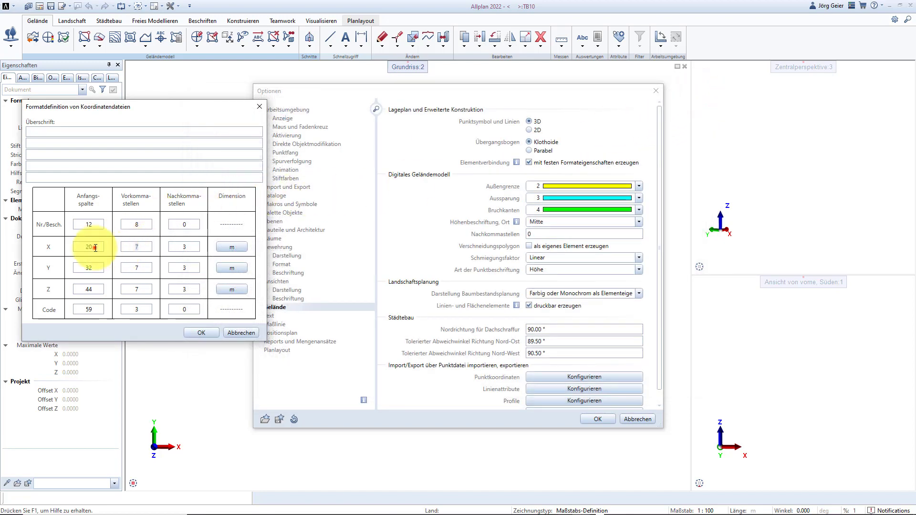
double_click(89, 246)
type("1")
left_click(136, 247)
type("6")
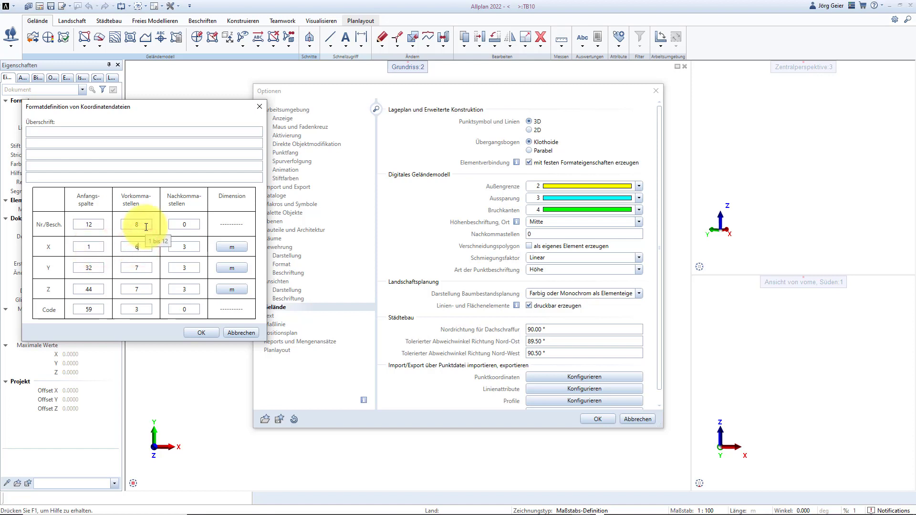
double_click(188, 246)
type("2")
double_click(188, 269)
type("2")
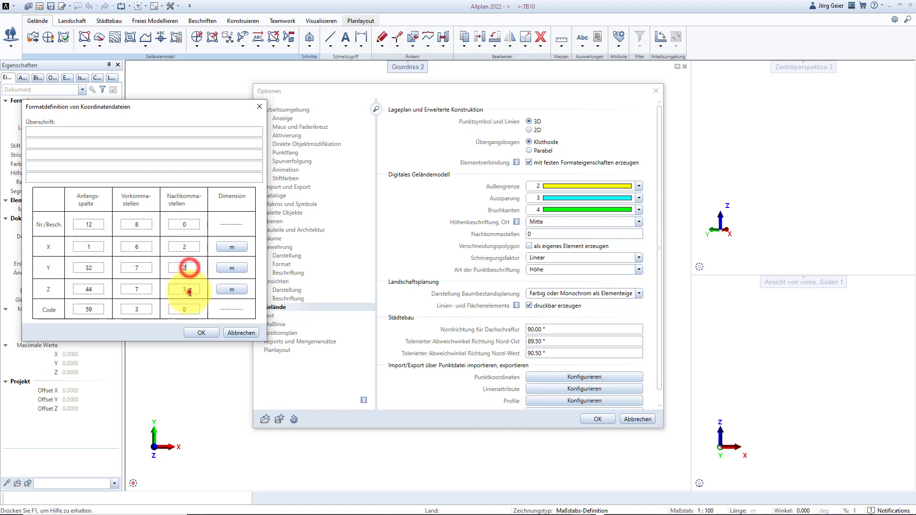
double_click(188, 289)
type("2")
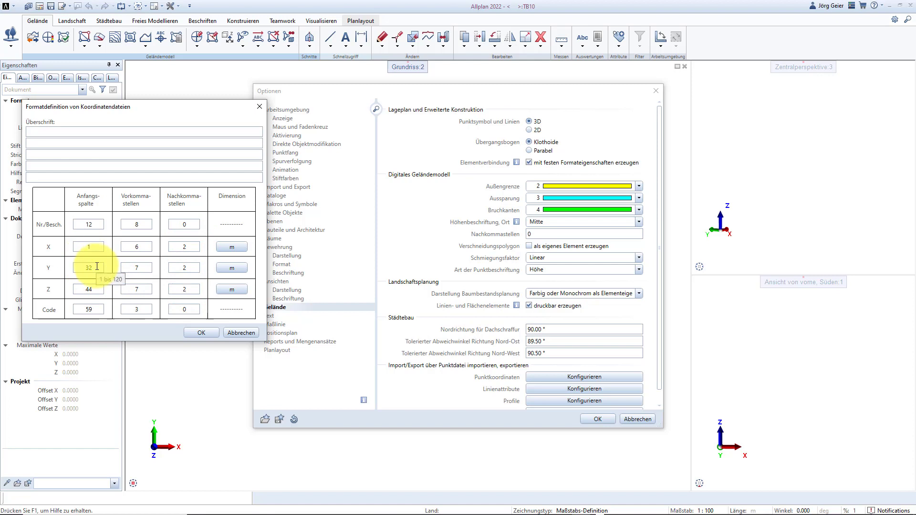
Set Y start column 11 and Z start column 22 with 3 whole digits.
double_click(96, 267)
type("11")
double_click(137, 268)
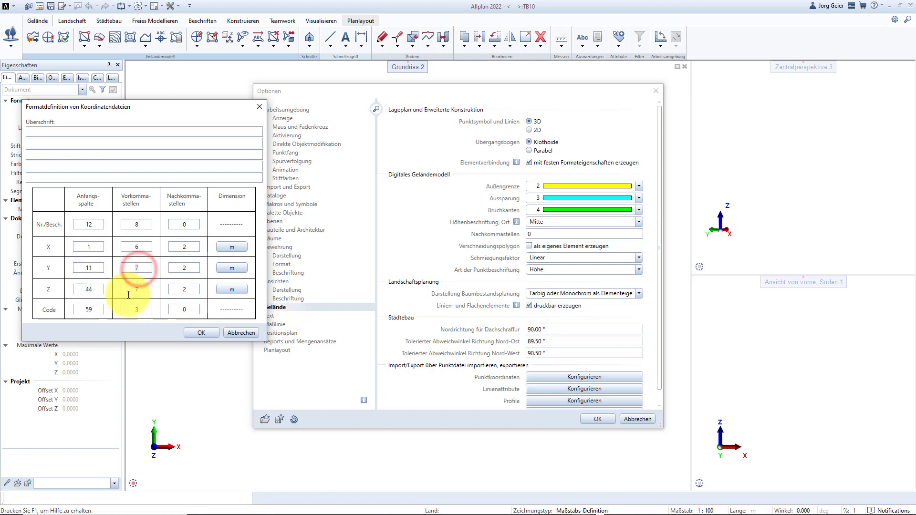
double_click(100, 291)
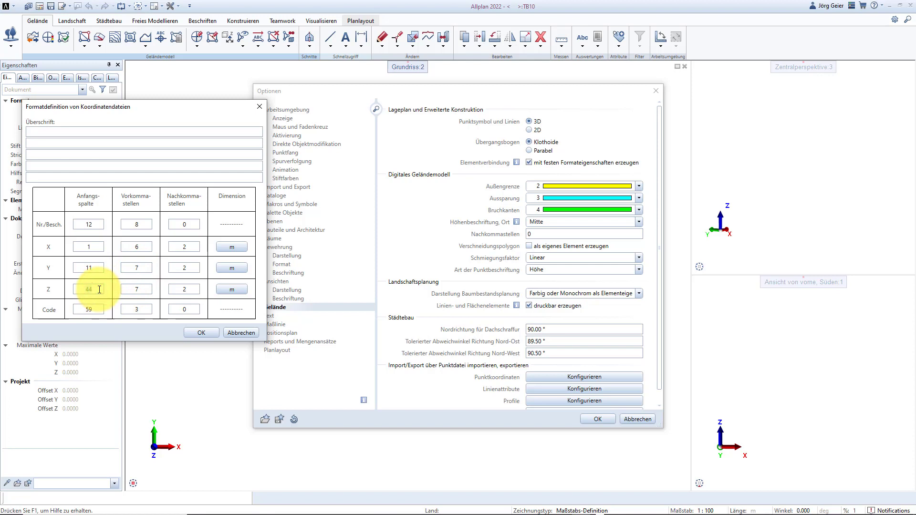
type("22")
double_click(138, 290)
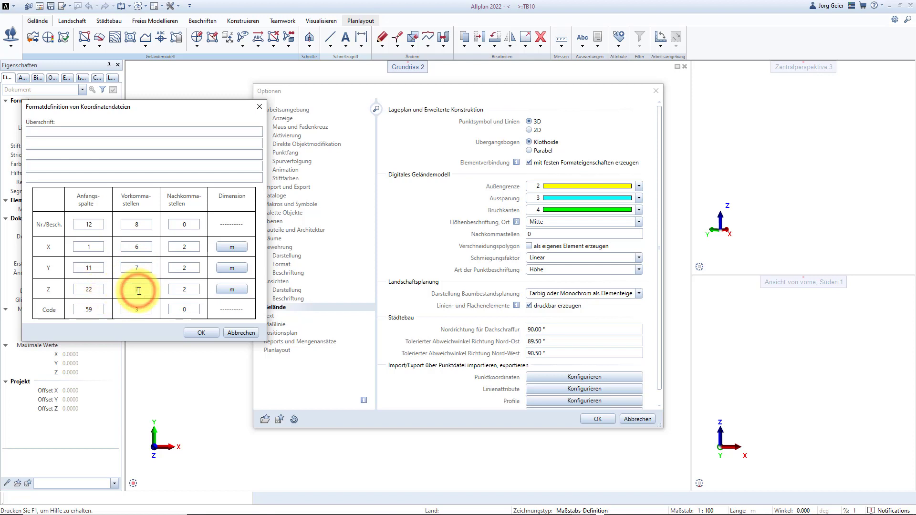
type("3")
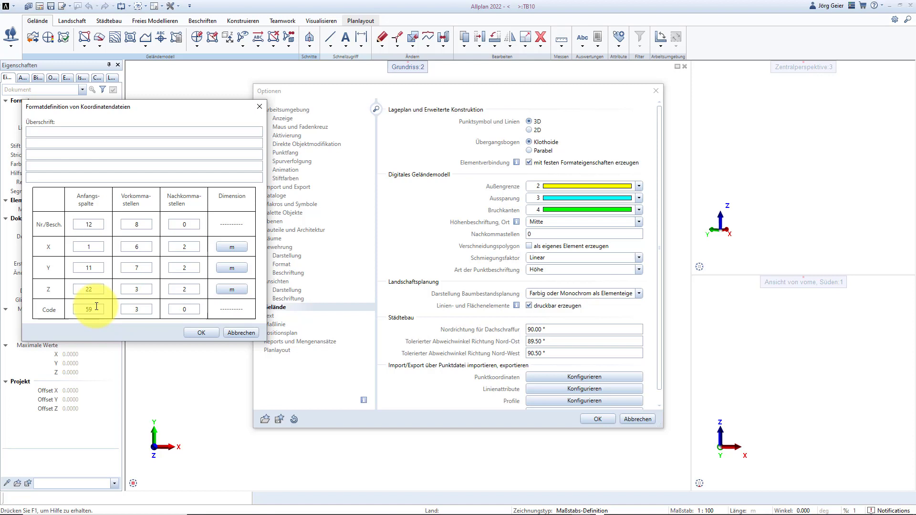
Set Nr./Besch. start column 50 and Code start column 70, then confirm both dialogs.
double_click(92, 226)
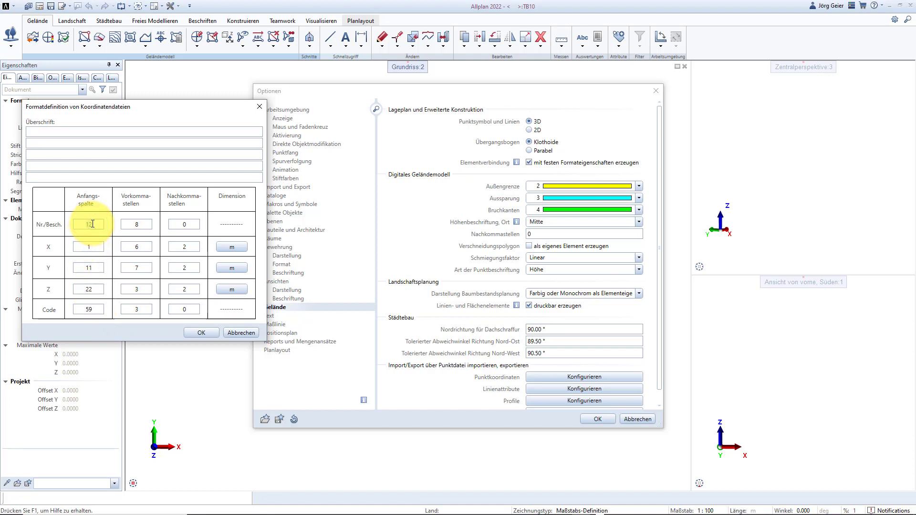
type("50")
left_click(142, 225)
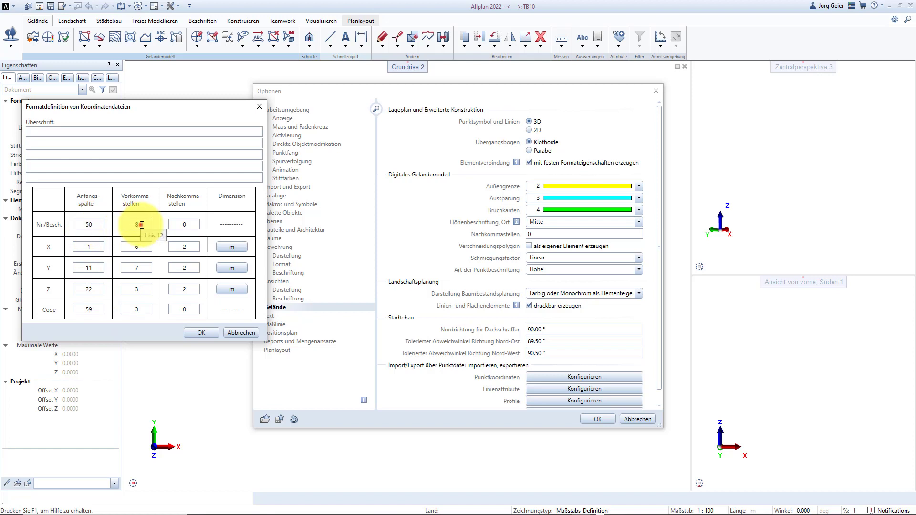
left_click(186, 225)
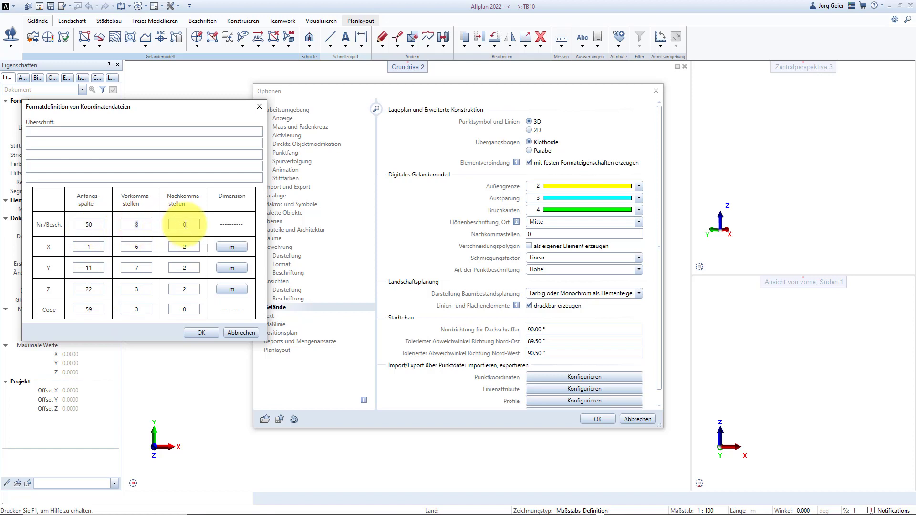
double_click(93, 310)
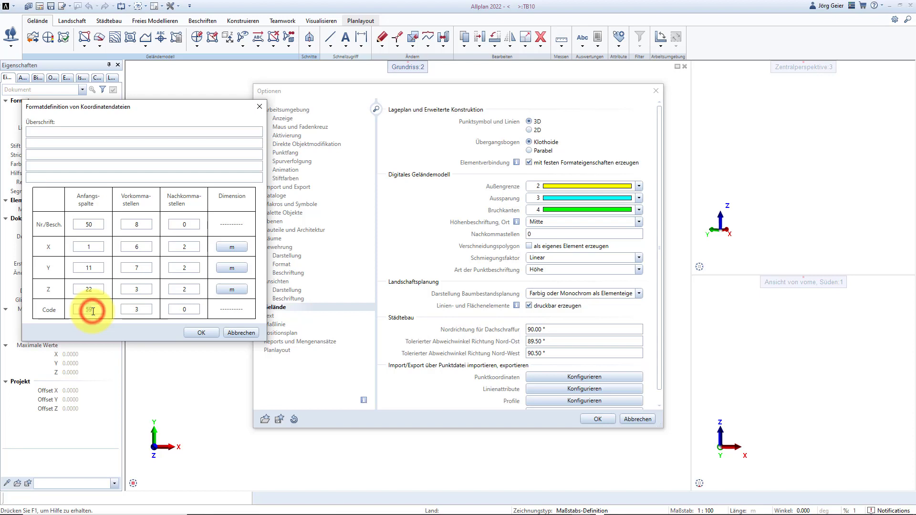
type("70")
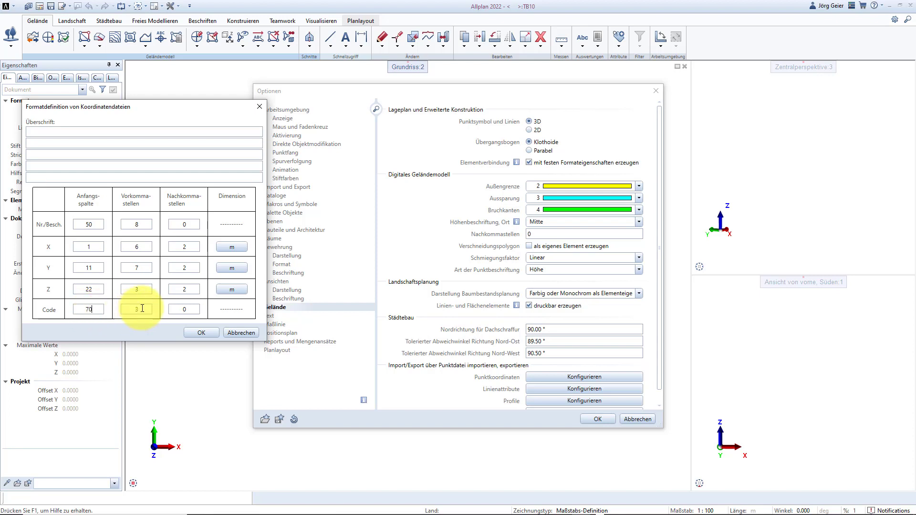
left_click(141, 309)
left_click(186, 308)
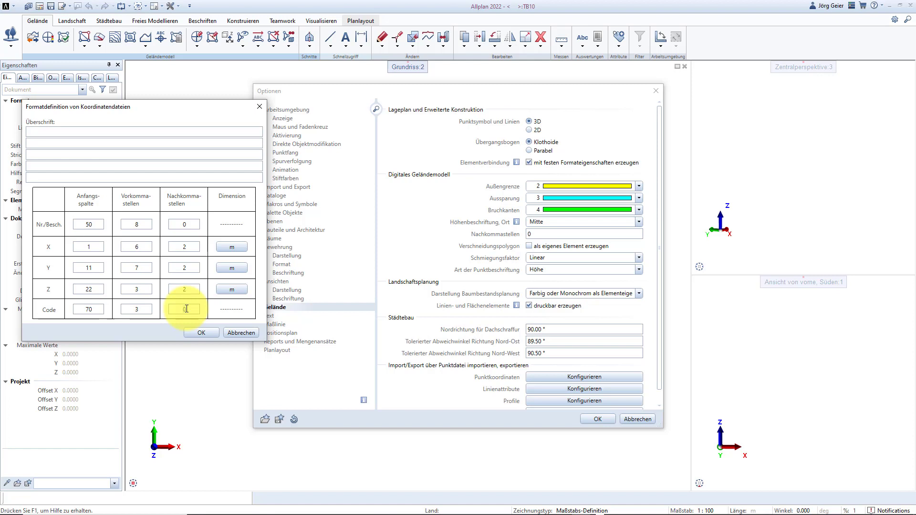
left_click(201, 333)
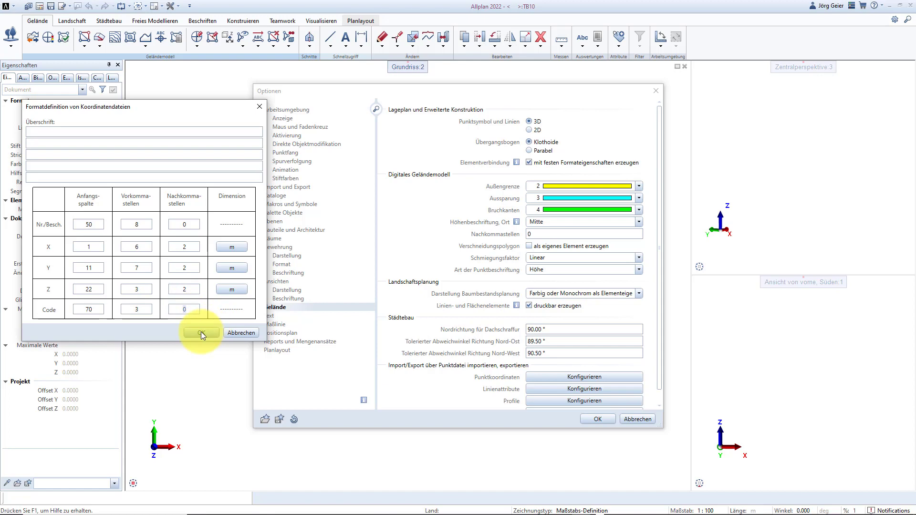
left_click(595, 418)
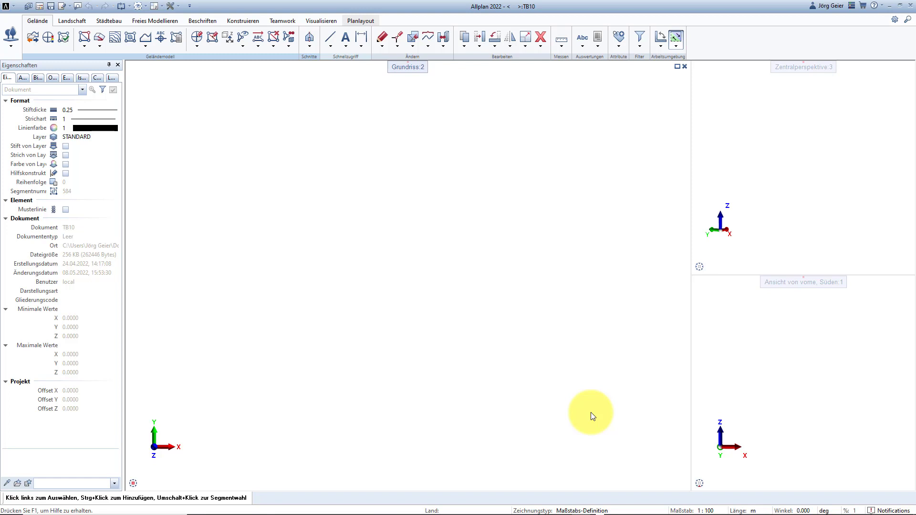
Duplicate the -red.xyz file in Tmp and change the copy's extension to .asc.
key("alt+Tab")
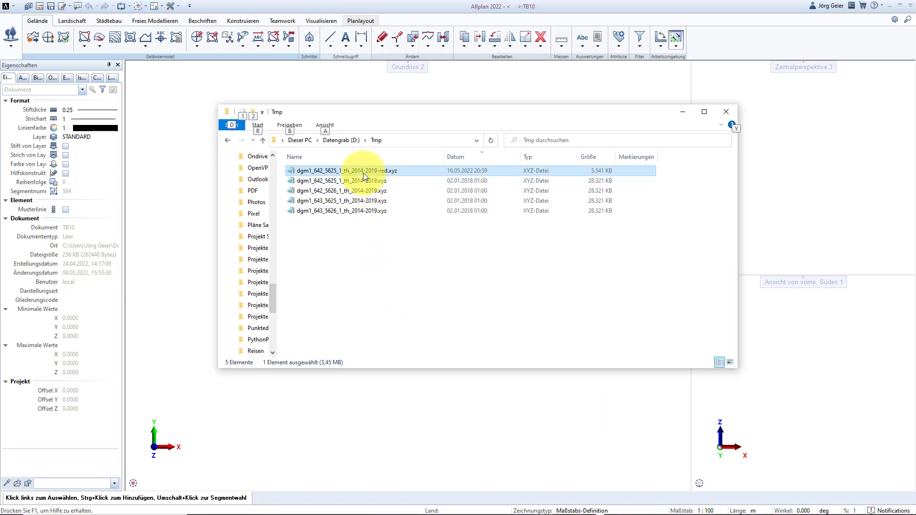
left_click_drag(363, 170, 362, 295)
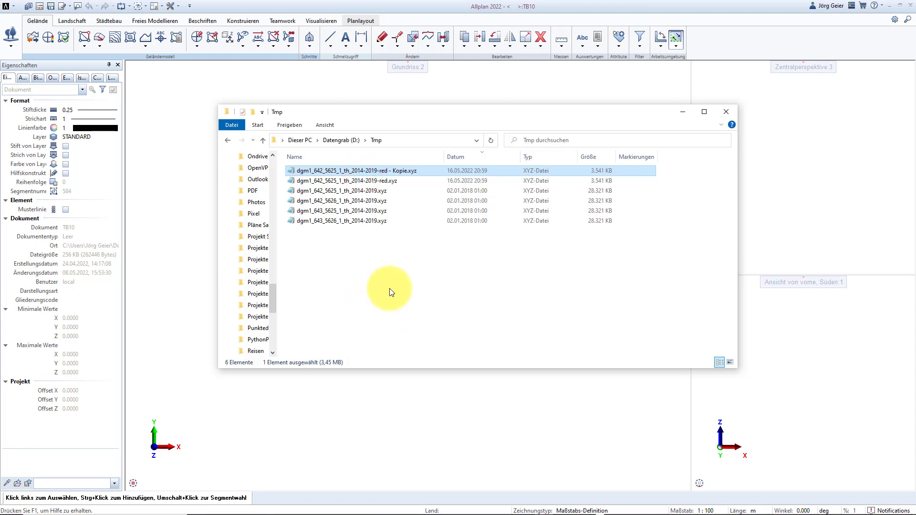
left_click(406, 171)
left_click(403, 170)
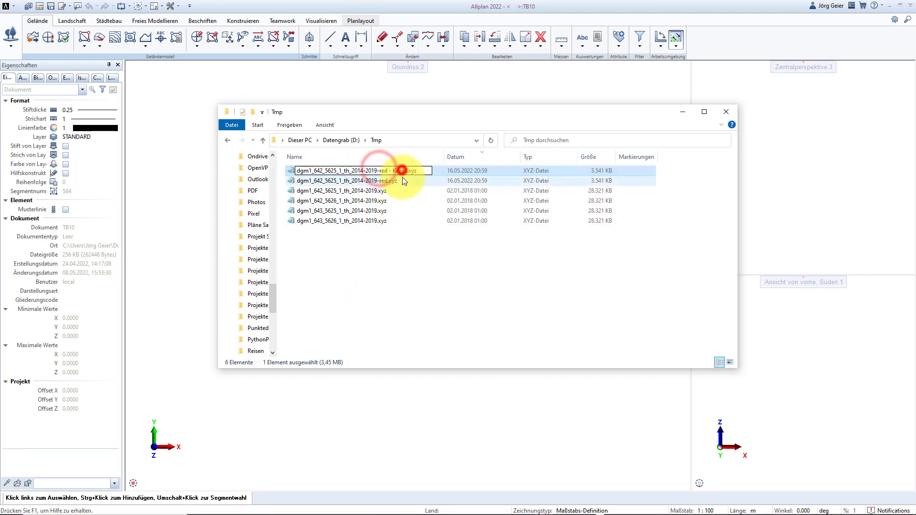
left_click_drag(408, 171, 419, 171)
type("asc")
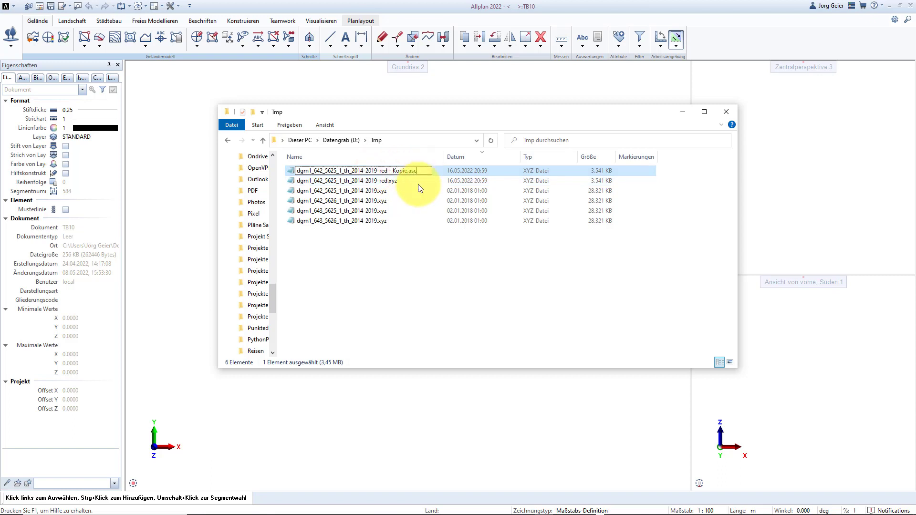
key("Return")
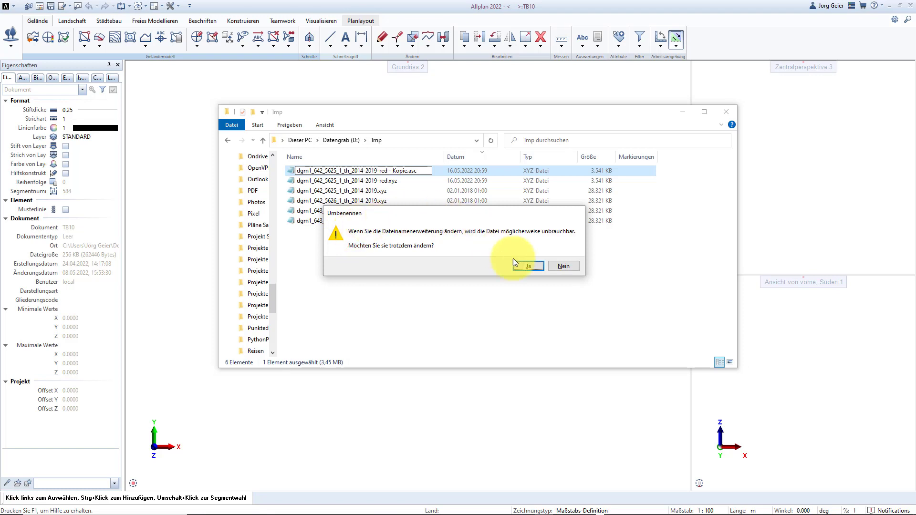
left_click(524, 268)
left_click(683, 113)
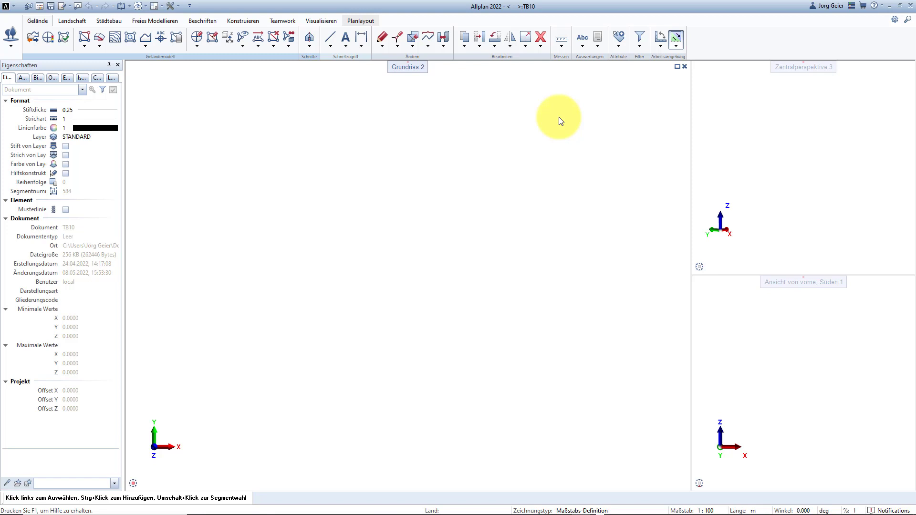
Open the .asc copy in Editor and check the column positions of its coordinates.
double_click(354, 173)
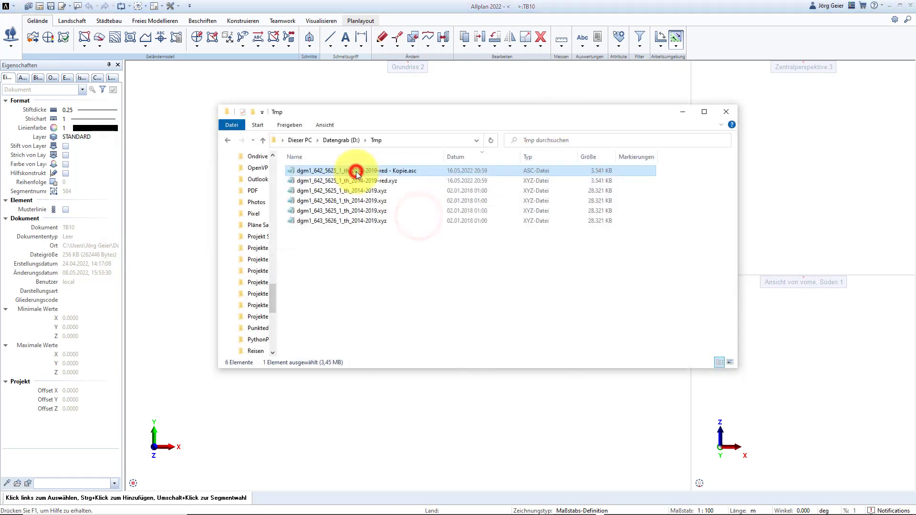
left_click(366, 294)
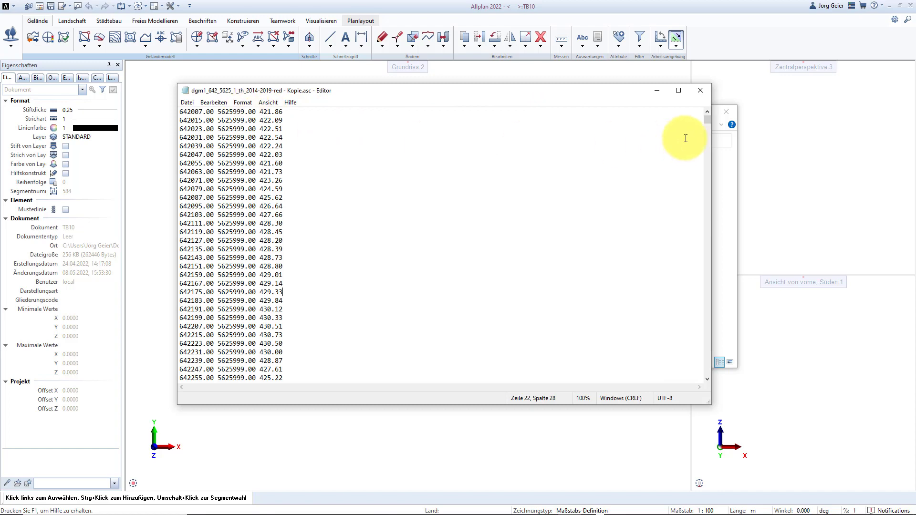
mouse_move(707, 118)
left_mouse_down()
mouse_move(703, 399)
mouse_move(706, 98)
left_mouse_up()
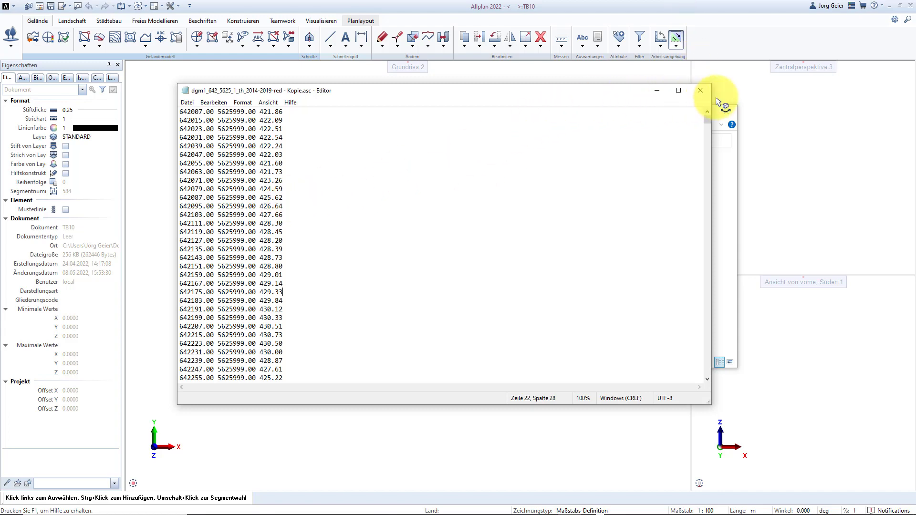
Create and open a new project '_Daten einlesen' with offset coordinates left off.
left_click(699, 91)
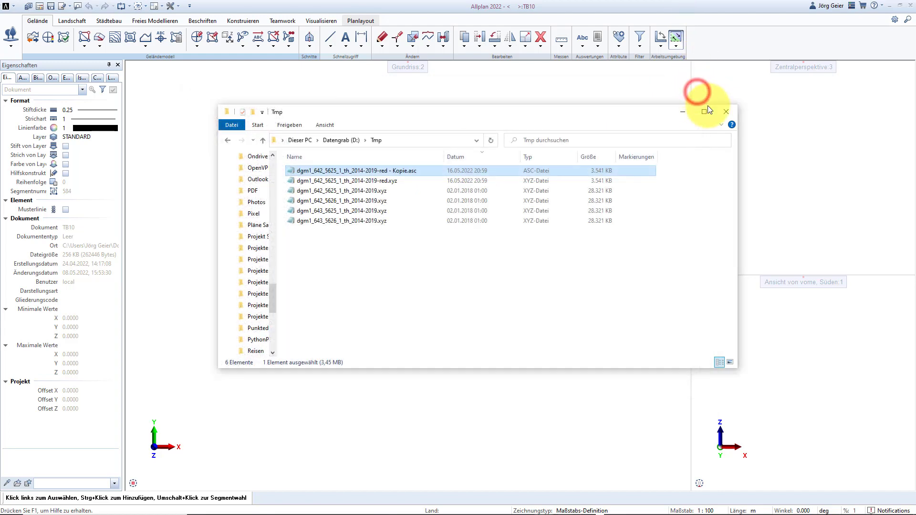
left_click(725, 109)
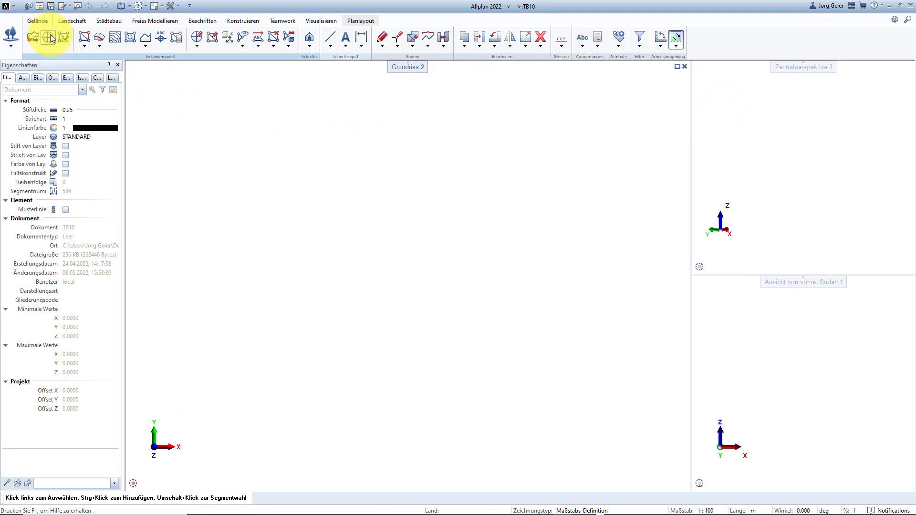
left_click(28, 6)
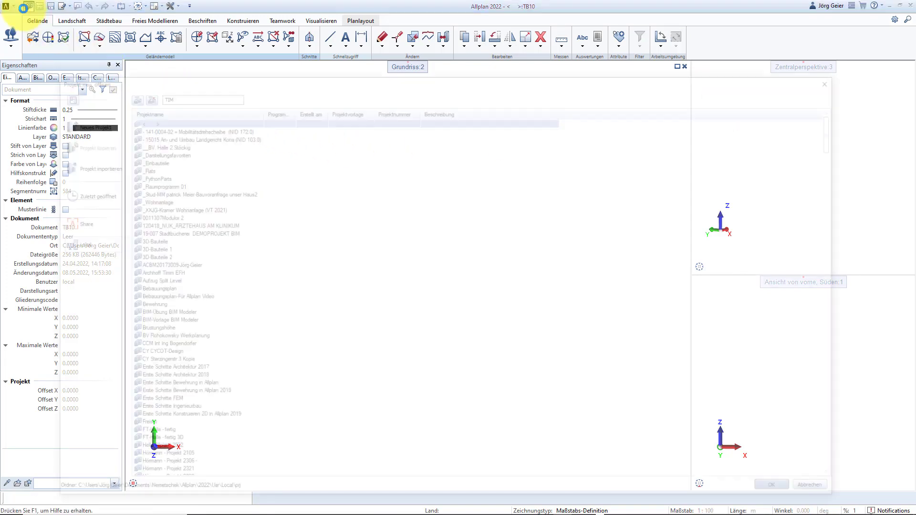
left_click(67, 123)
type("aten einlesen")
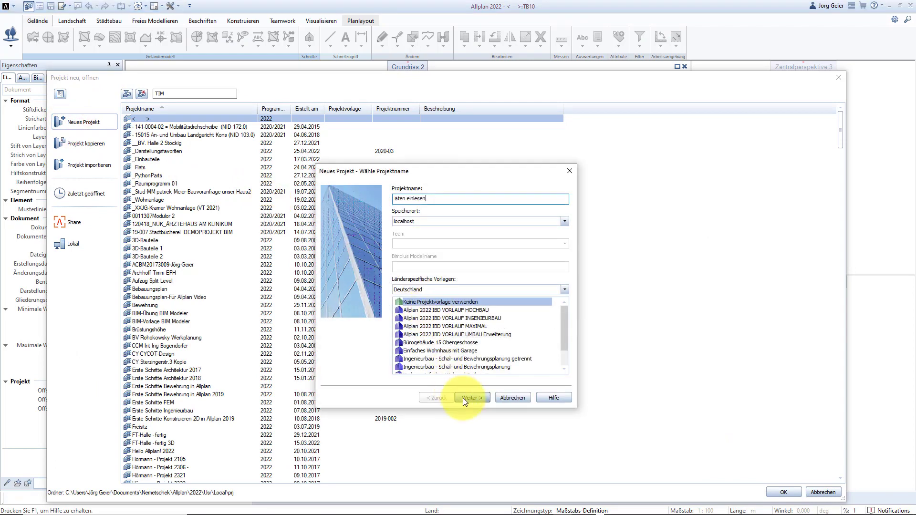
left_click(470, 399)
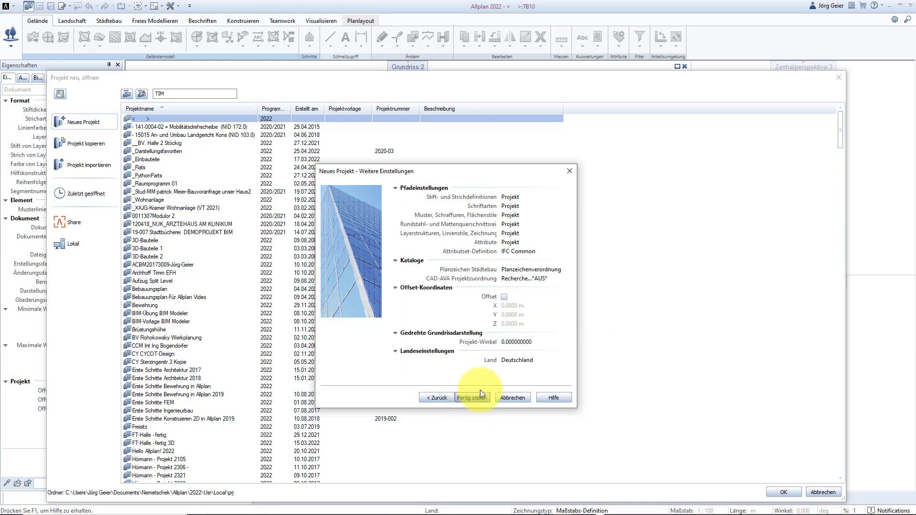
left_click(504, 297)
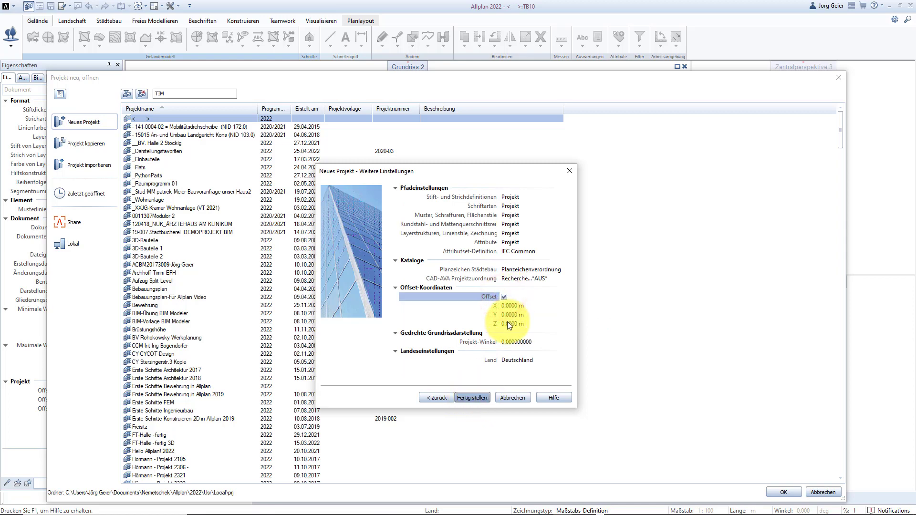
left_click(504, 297)
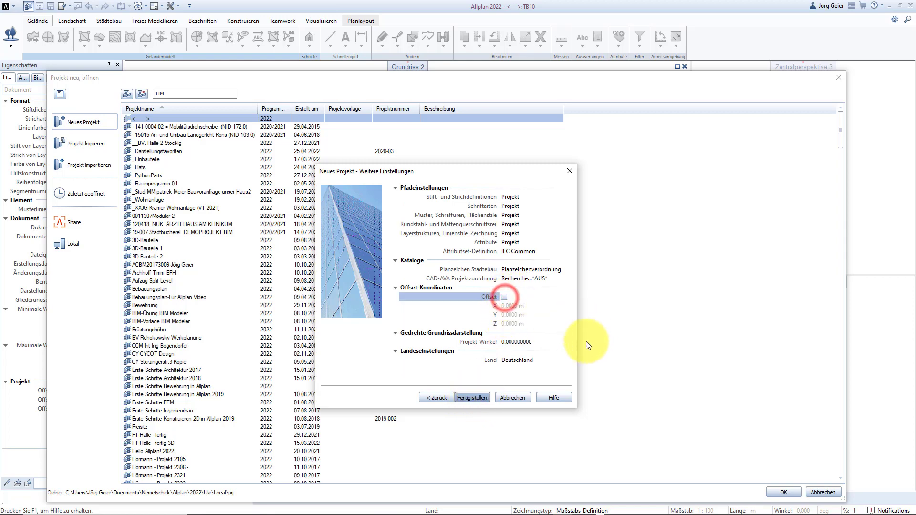
left_click(465, 400)
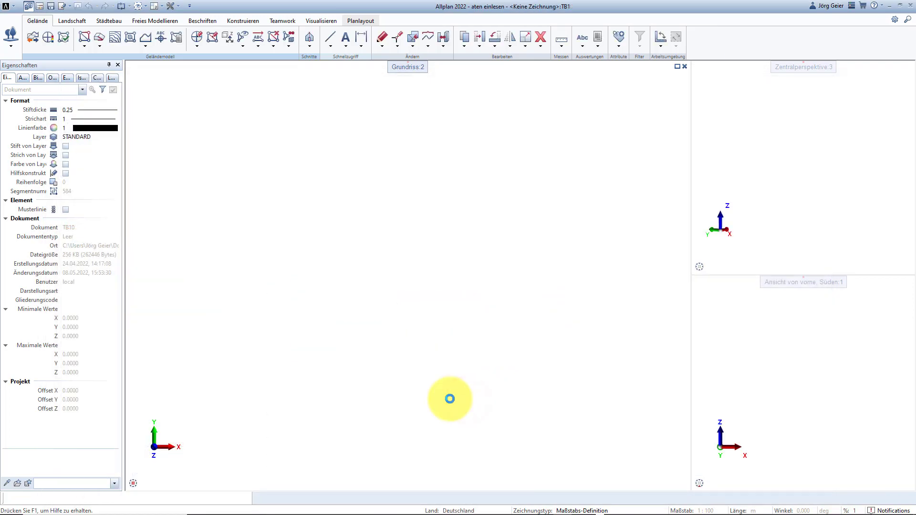
left_click(29, 7)
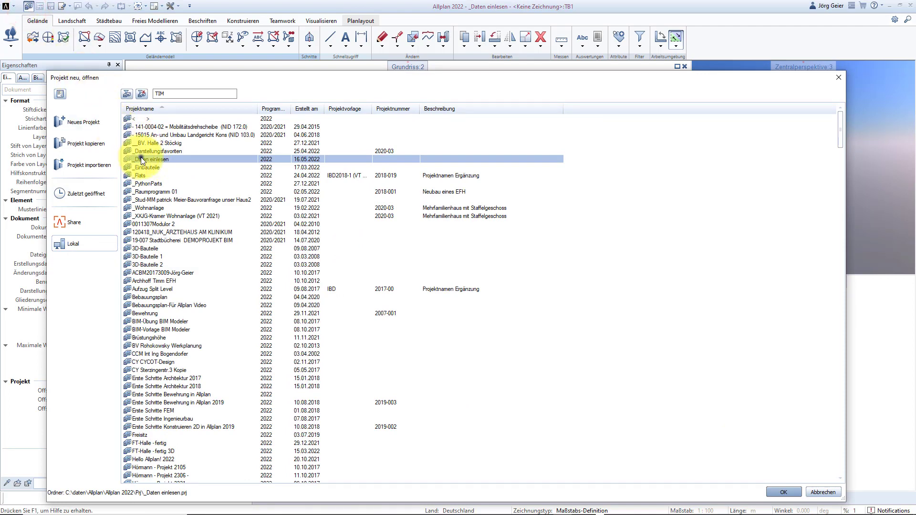
Enable _Daten einlesen offset coordinates X 642000 and Y 5625999, then open the project.
right_click(141, 157)
left_click(188, 290)
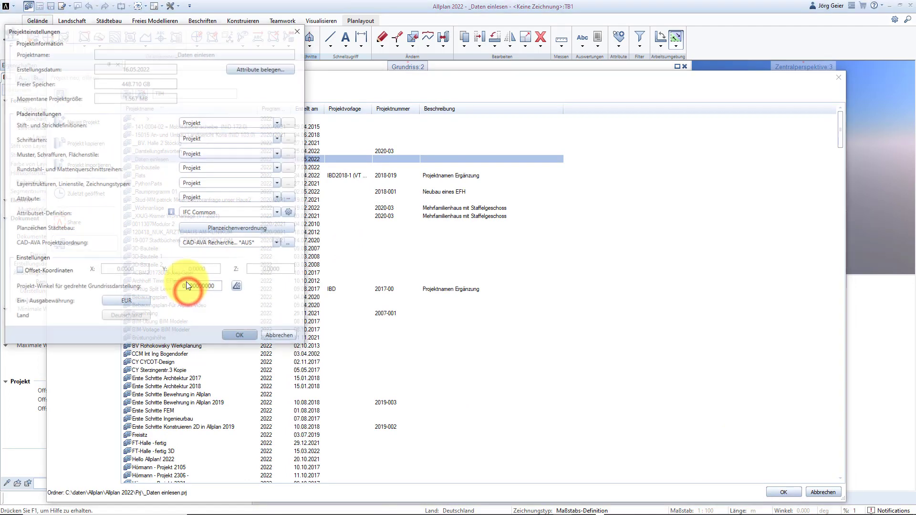
left_click(44, 274)
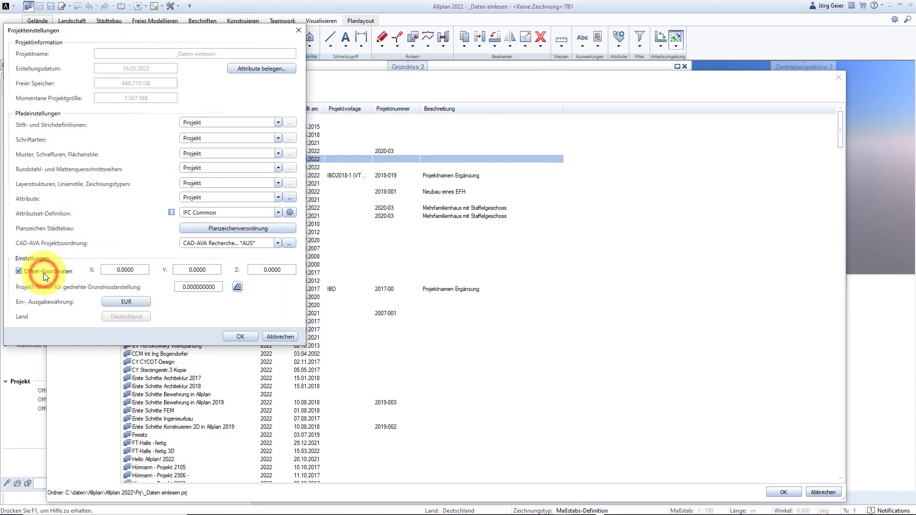
left_click(142, 267)
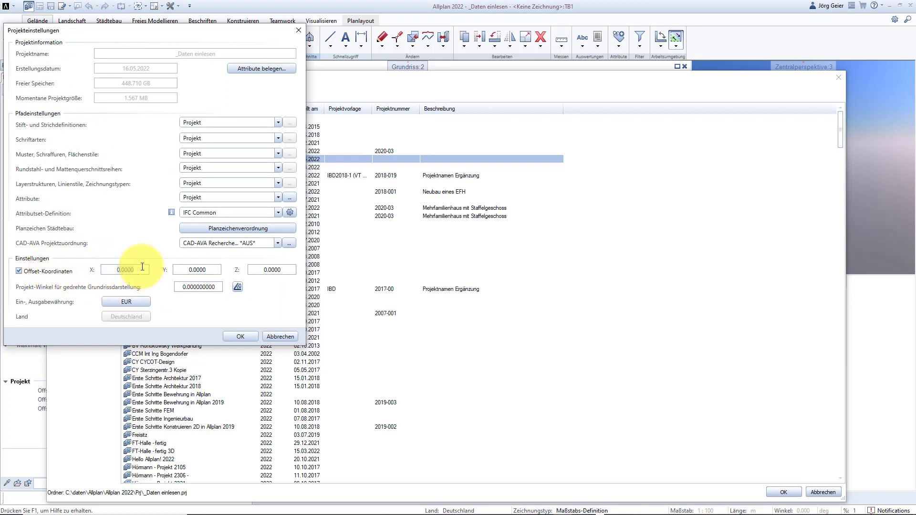
type("642000")
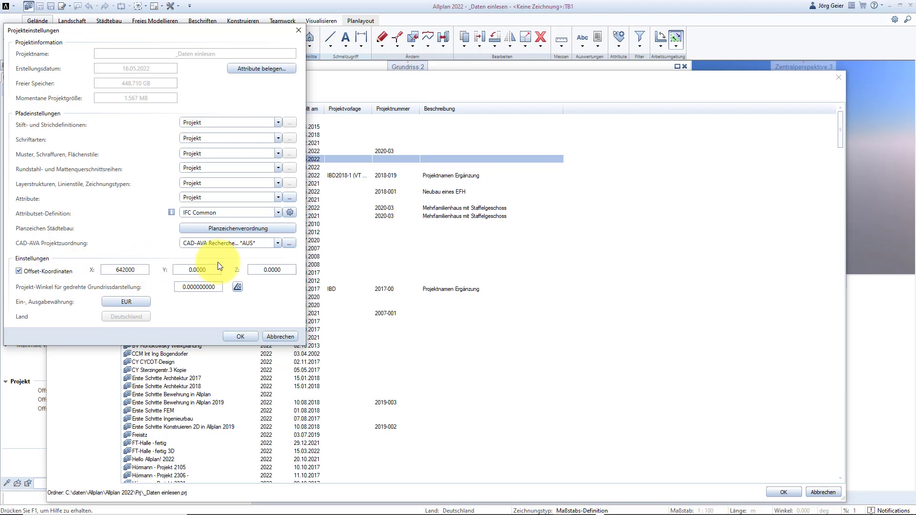
left_click(214, 271)
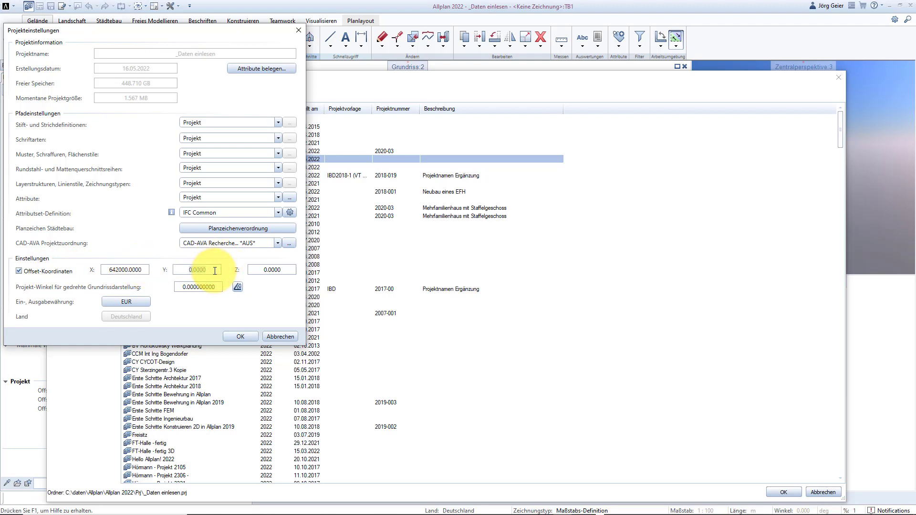
type("5")
type("625999")
left_click(242, 337)
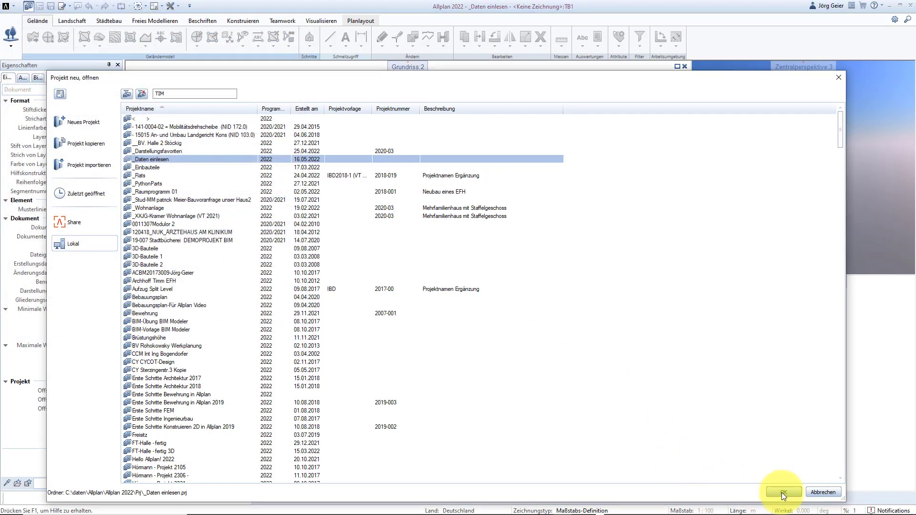
left_click(782, 493)
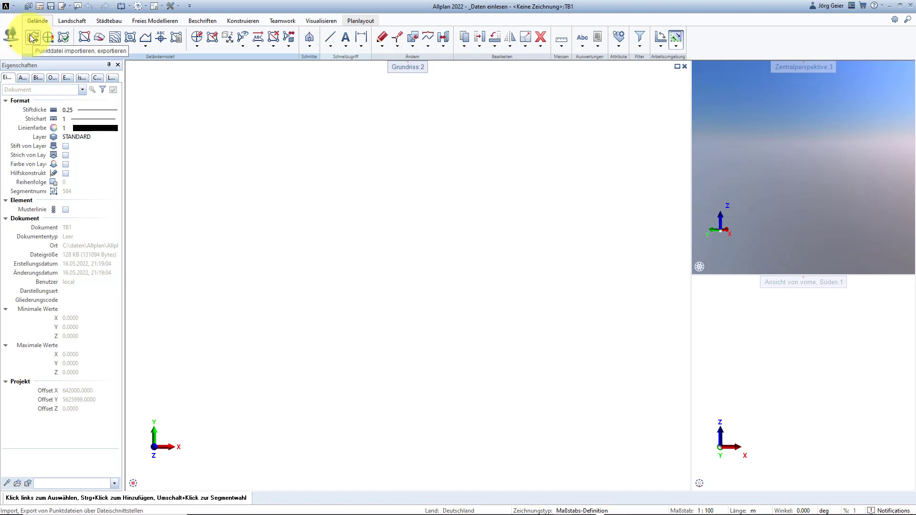
Configure point-file import of Koor-F coordinates as *.asc with content View, then apply.
left_click(31, 37)
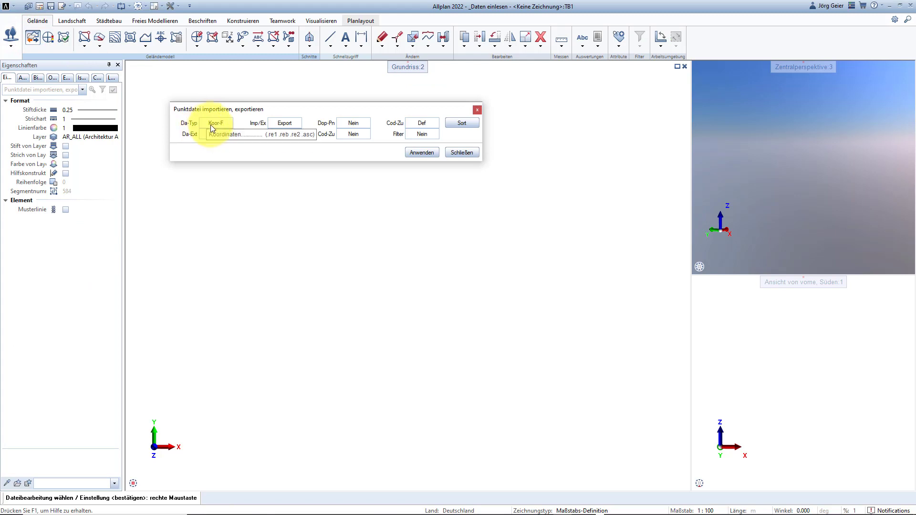
left_click(213, 125)
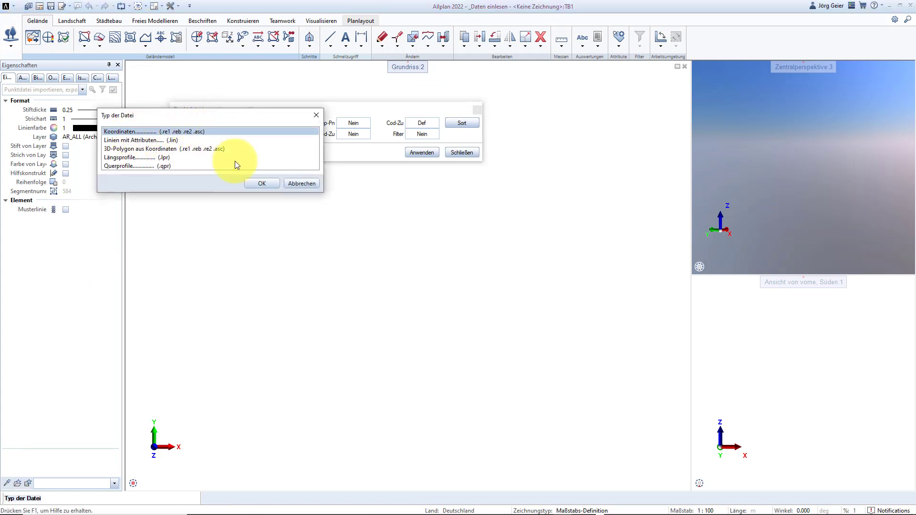
left_click(262, 184)
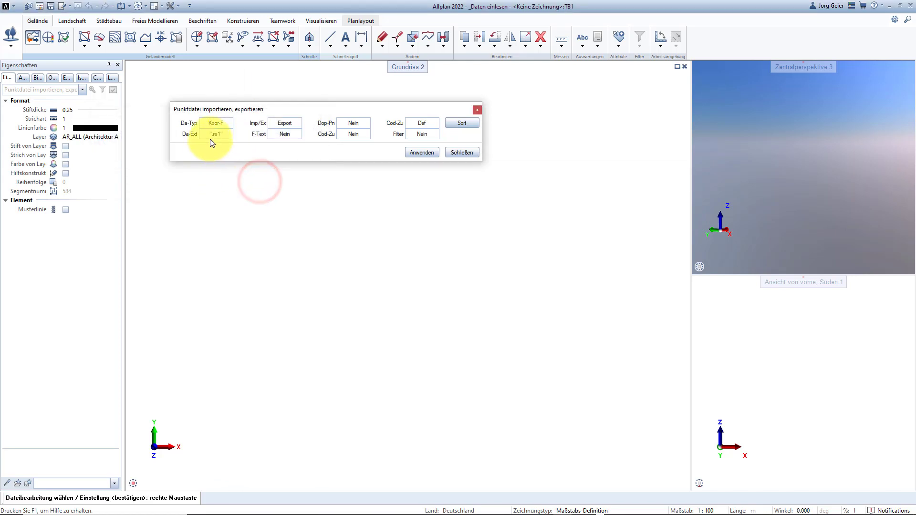
left_click(211, 136)
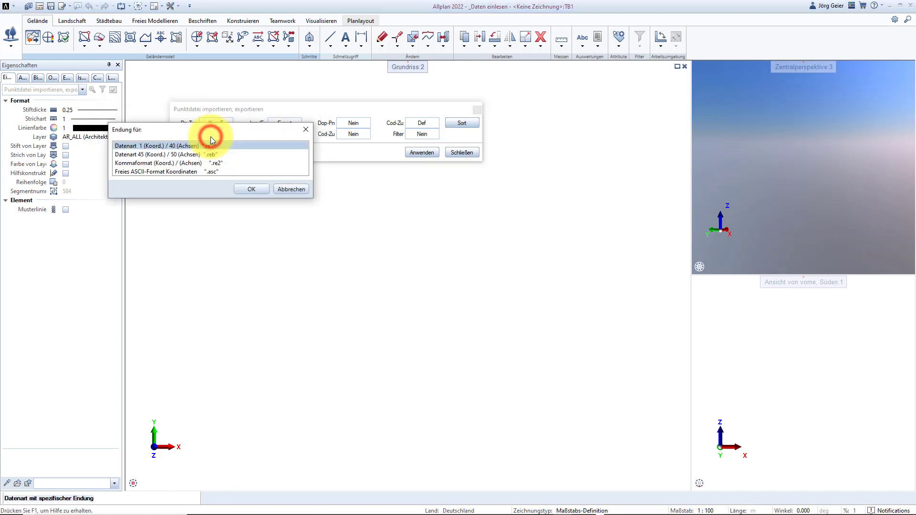
double_click(205, 171)
left_click(280, 123)
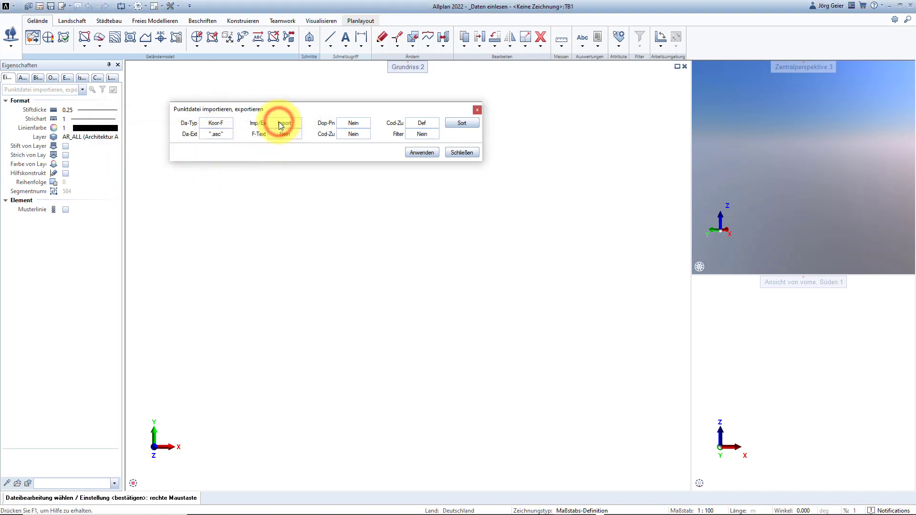
left_click(279, 137)
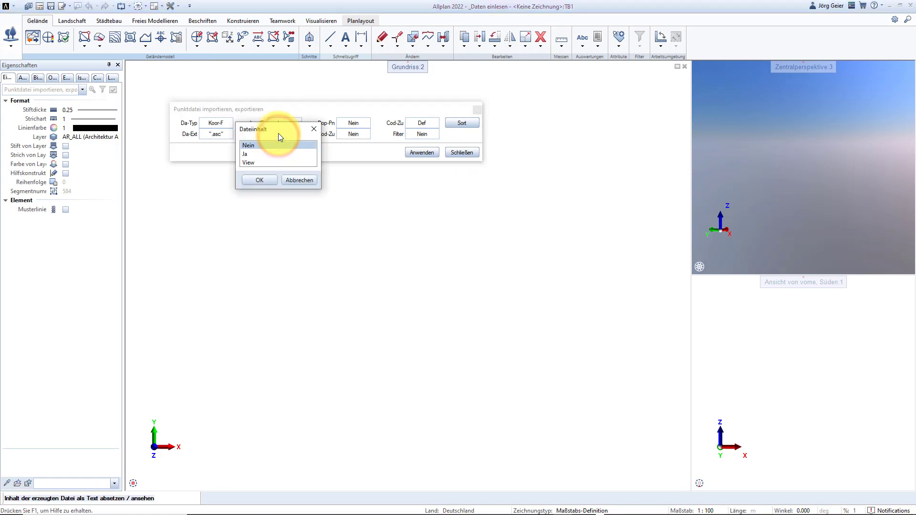
left_click_drag(279, 133, 282, 159)
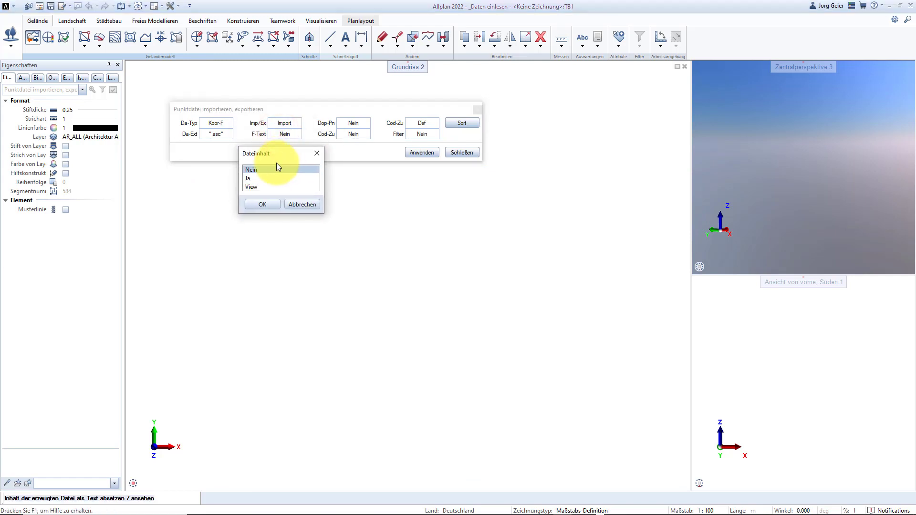
double_click(251, 187)
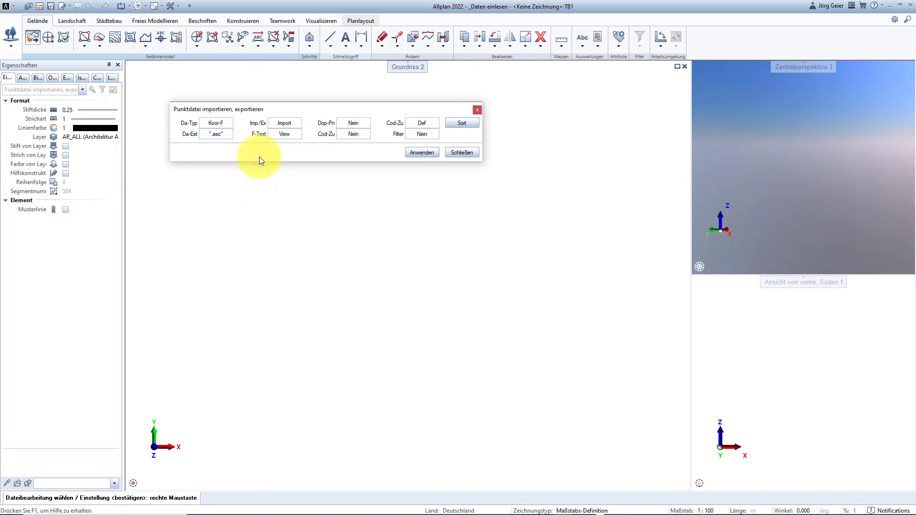
left_click(428, 153)
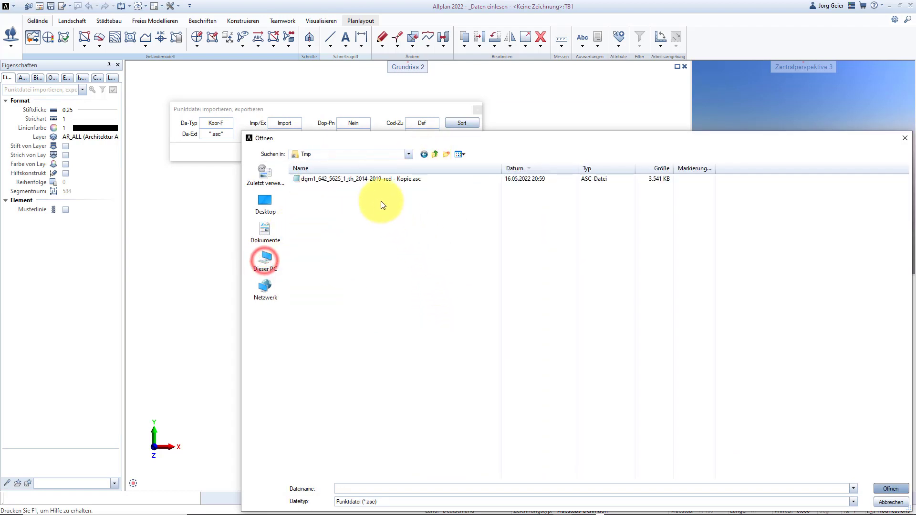
mouse_move(361, 178)
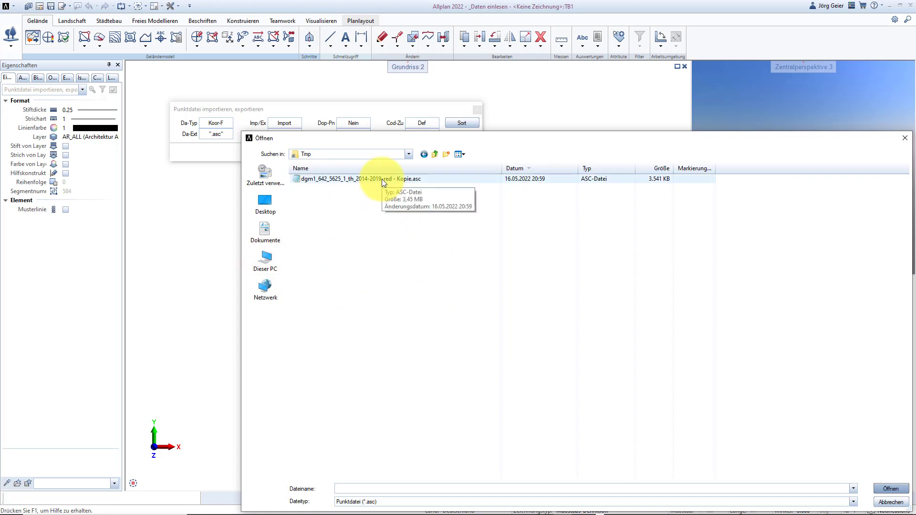
Open 'dgm1_642_5625_1_th_2014-2019-red - Kopie.asc', scroll its coordinate listing to the end, and close it.
left_click(382, 180)
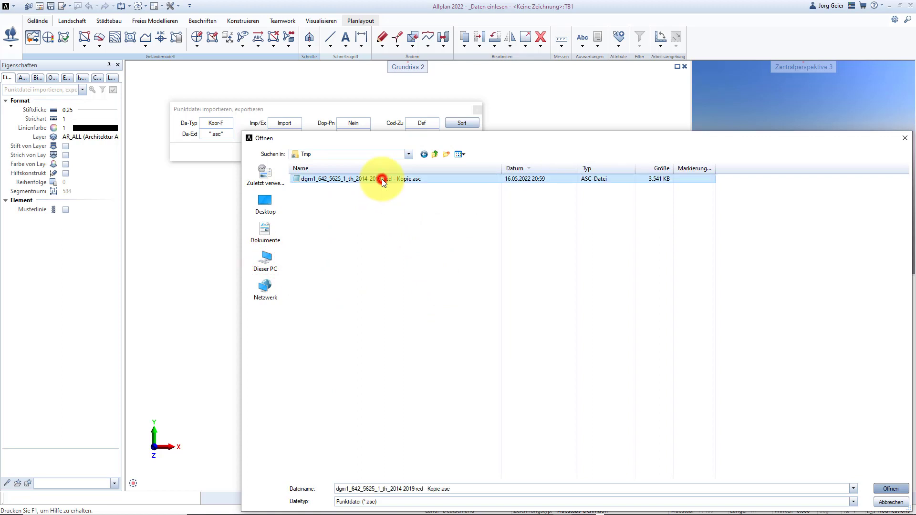
left_click(890, 489)
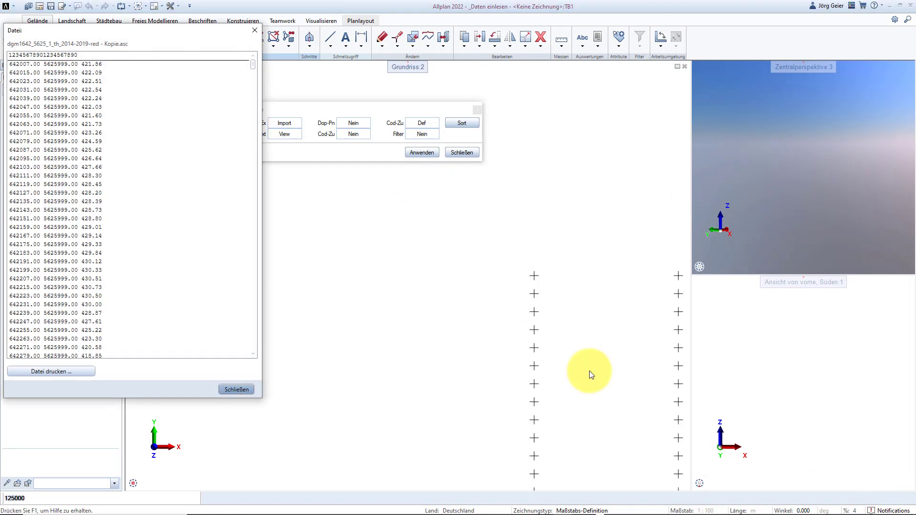
left_click_drag(253, 65, 253, 373)
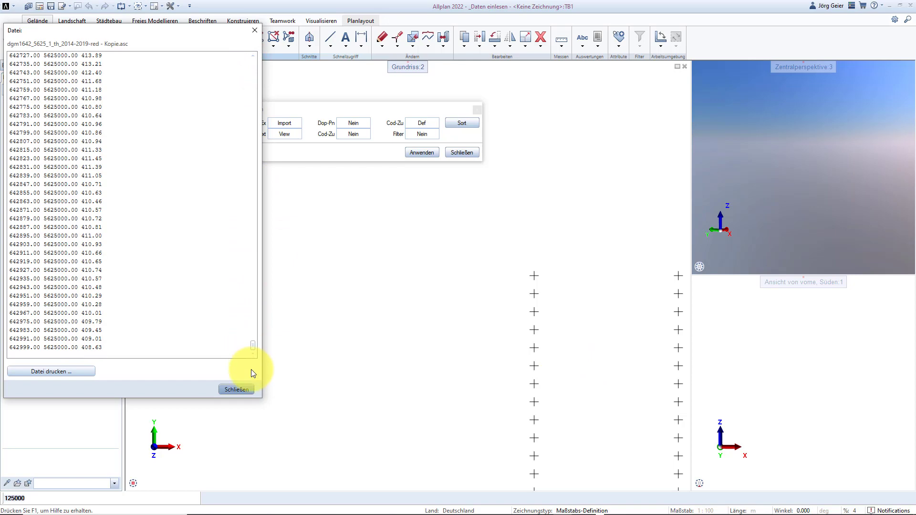
left_click(241, 389)
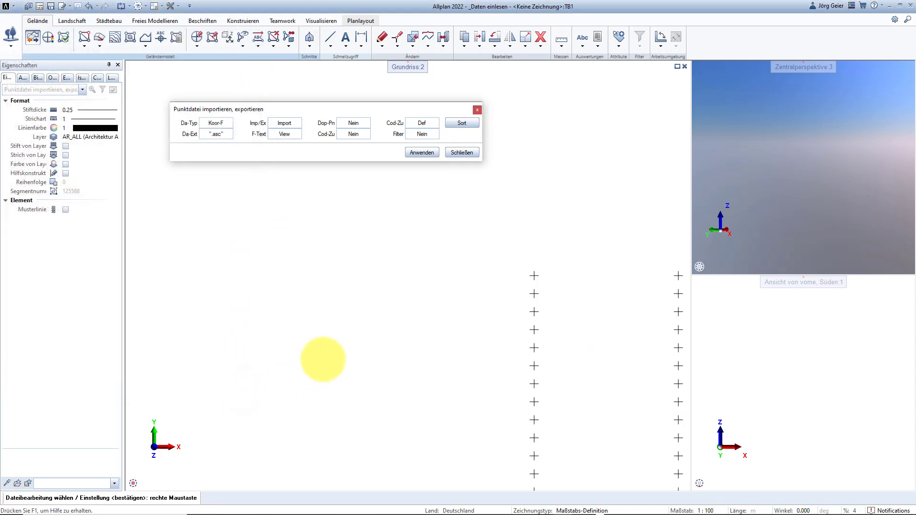
Complete the point import, end the Geländepunkt command, and fit all points in plan and front views.
left_click(467, 152)
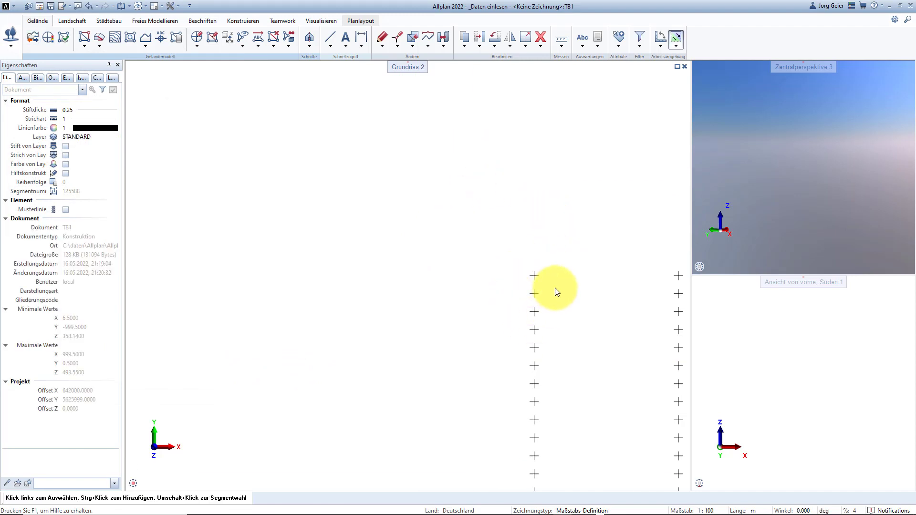
left_click(48, 39)
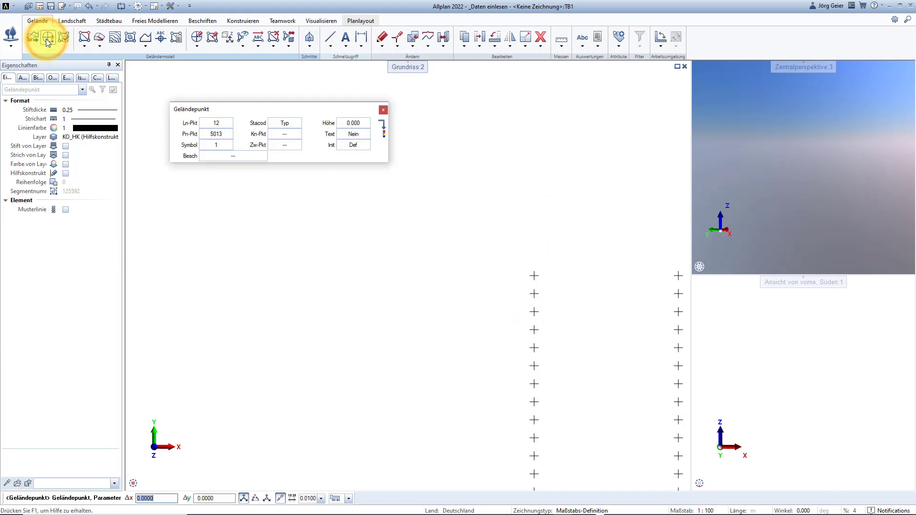
left_click(383, 111)
mouse_move(145, 483)
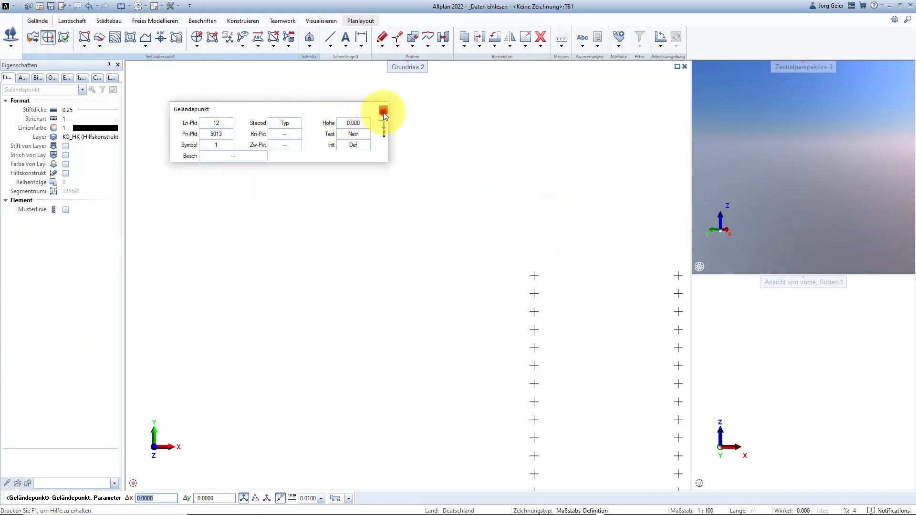
left_click(145, 484)
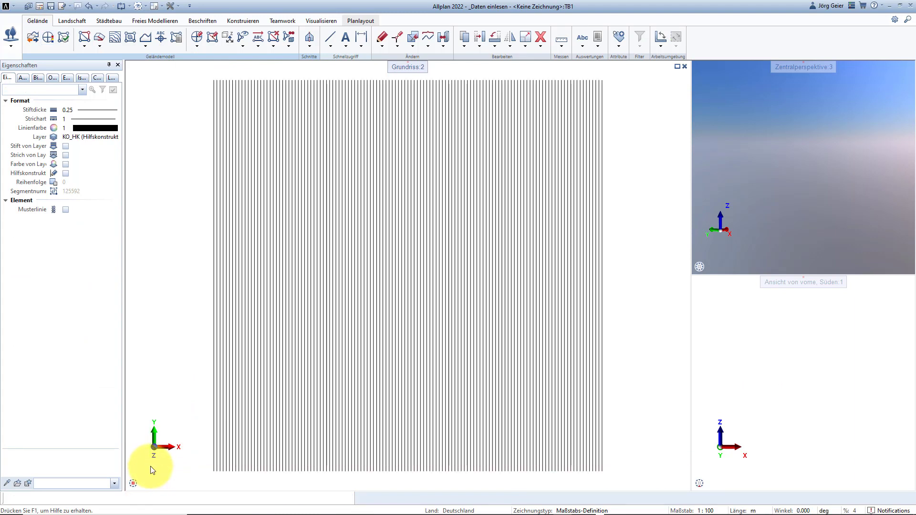
key("Escape")
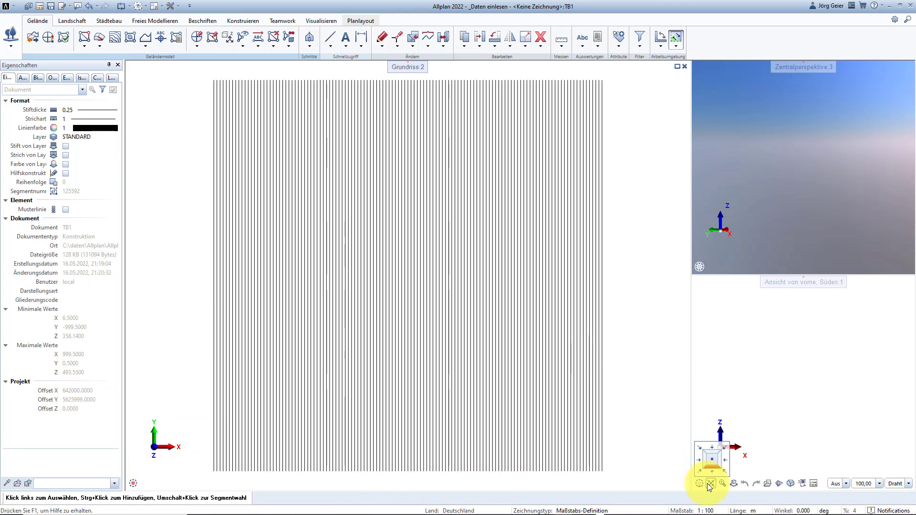
left_click(711, 472)
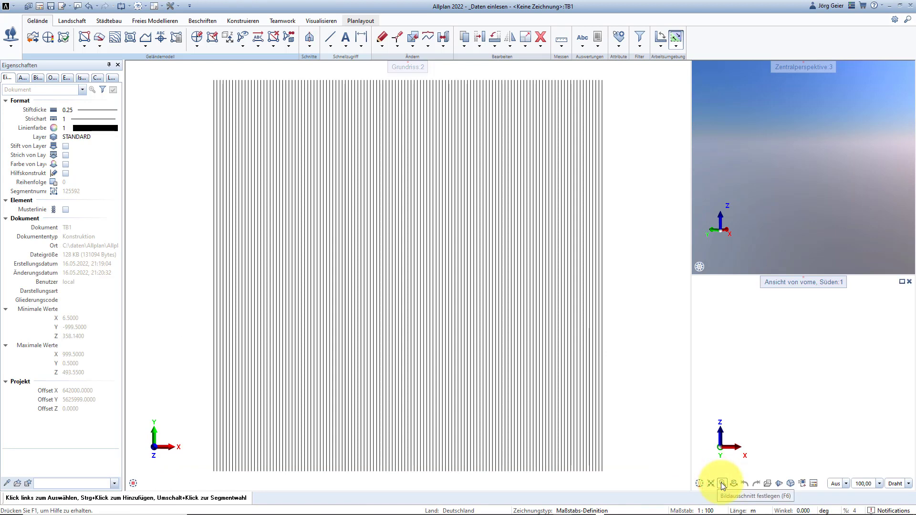
left_click(711, 485)
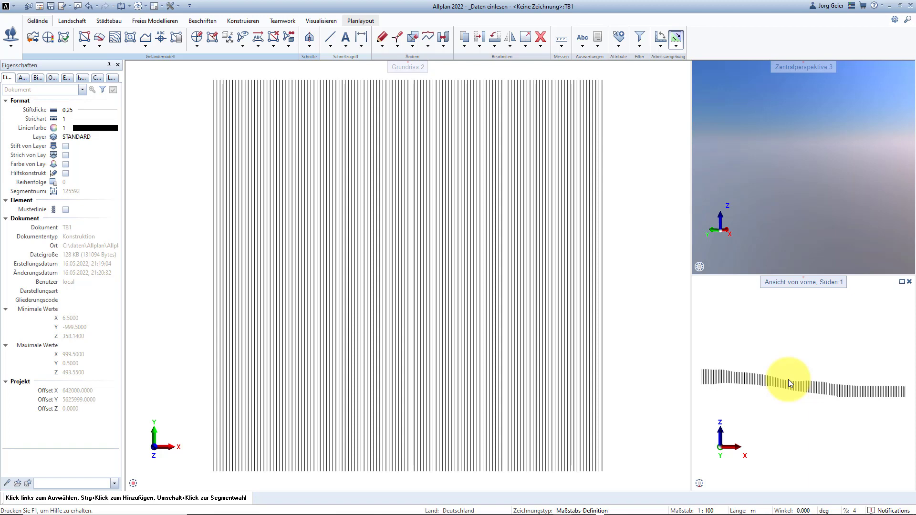
mouse_move(802, 172)
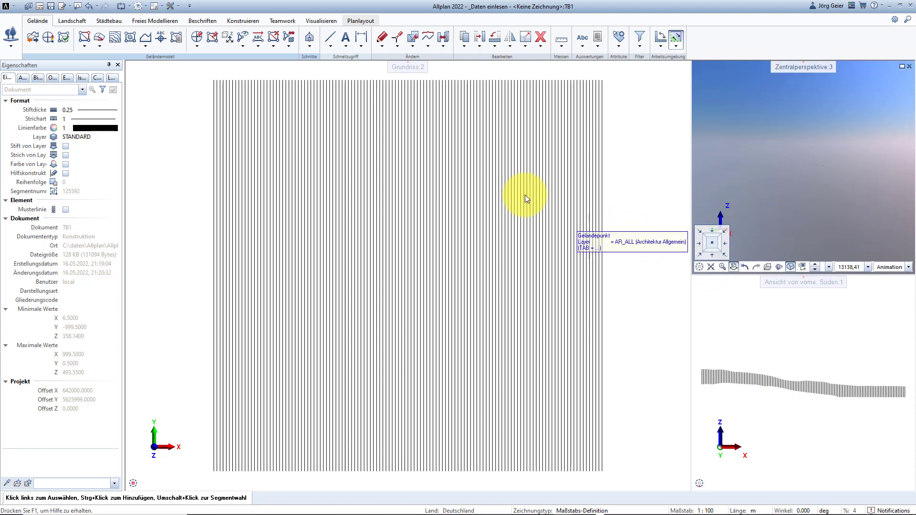
Mesh all terrain points into an optimized triangle network using Dreiecksnetz vermaschen, optimieren.
left_click(61, 42)
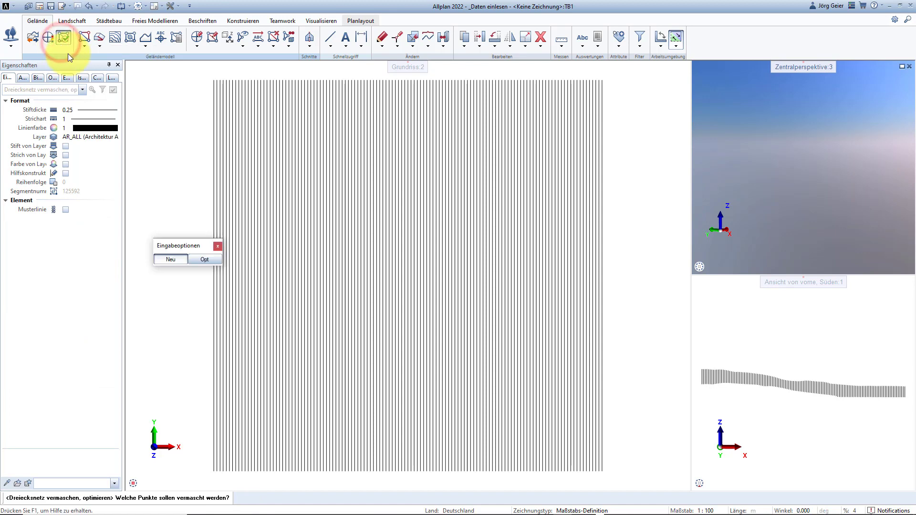
mouse_move(191, 71)
left_mouse_down()
mouse_move(451, 358)
mouse_move(652, 482)
left_mouse_up()
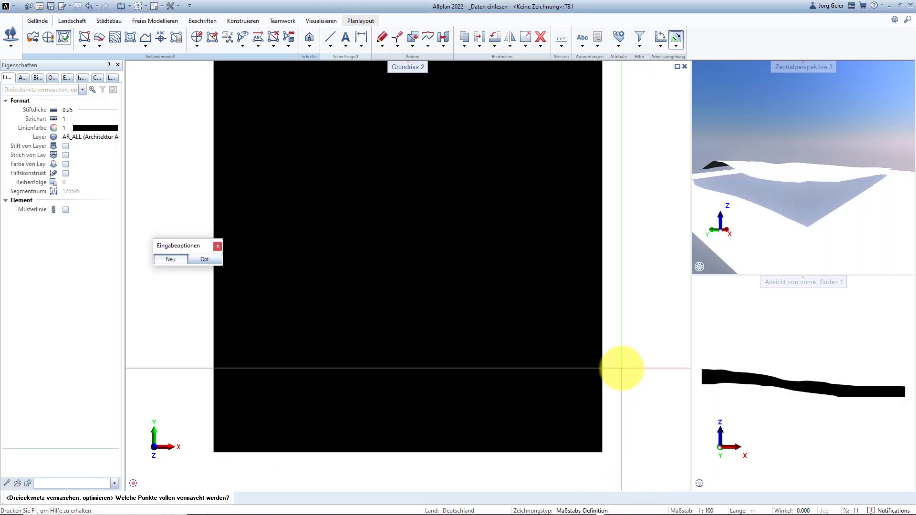
key("Escape")
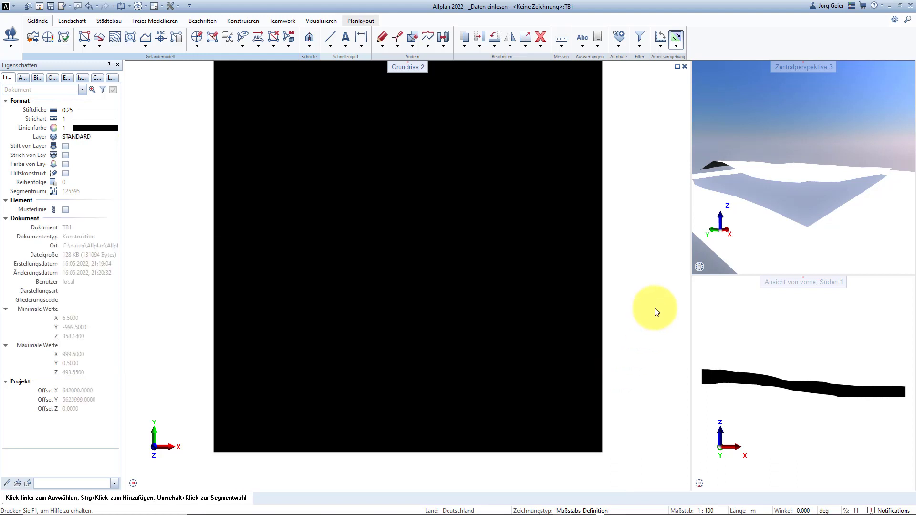
Maximize the perspective view, orbit the terrain mesh from two angles, and restore the layout.
double_click(794, 68)
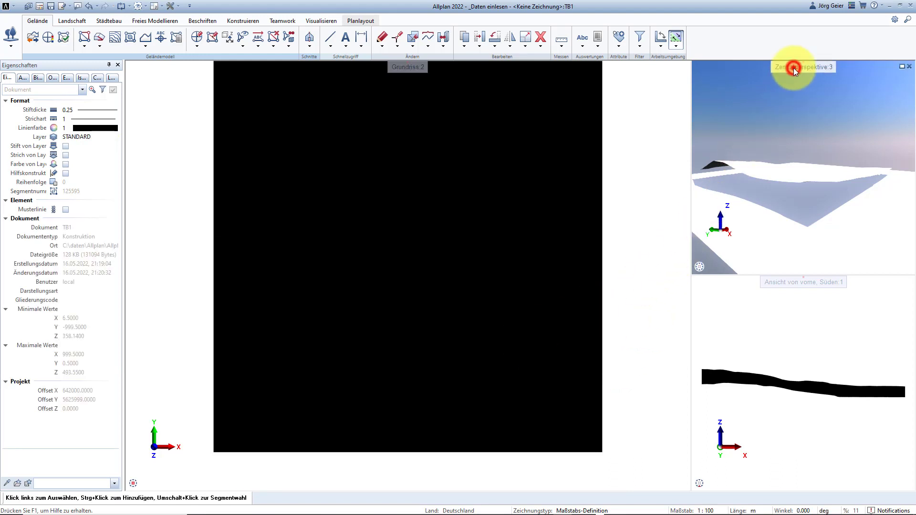
mouse_move(489, 303)
left_mouse_down()
mouse_move(321, 303)
mouse_move(241, 373)
mouse_move(624, 256)
mouse_move(471, 286)
mouse_move(638, 323)
mouse_move(646, 348)
mouse_move(632, 308)
left_mouse_up()
mouse_move(435, 342)
left_mouse_down()
mouse_move(619, 327)
mouse_move(755, 329)
left_mouse_up()
double_click(525, 70)
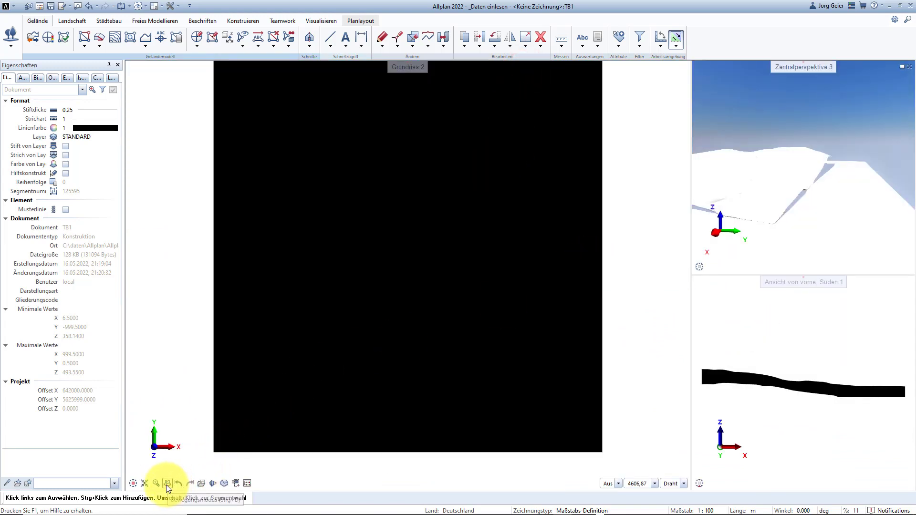
Tilt the Grundriss view obliquely to see the terrain side-on, then return it to plan.
left_click(166, 484)
left_click_drag(336, 206, 272, 450)
mouse_move(362, 263)
left_mouse_down()
mouse_move(331, 358)
mouse_move(343, 347)
mouse_move(239, 409)
left_mouse_up()
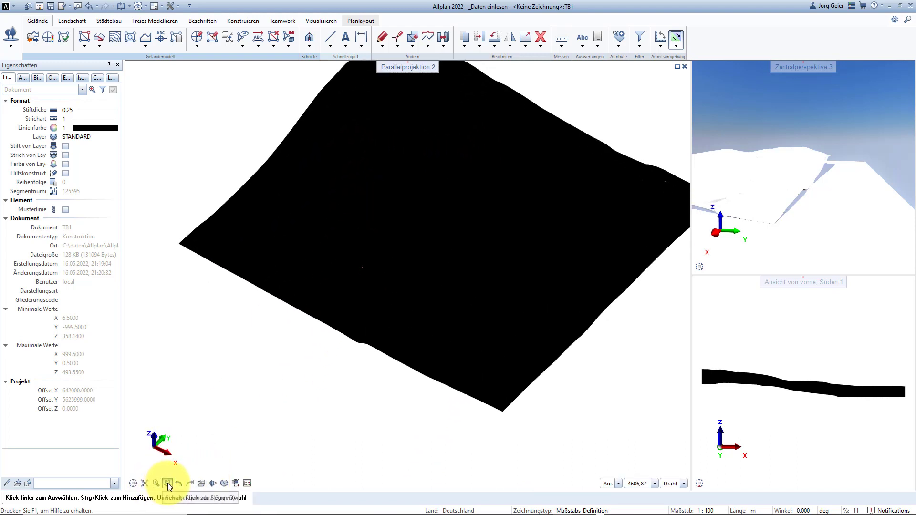
left_click(167, 484)
left_click(145, 461)
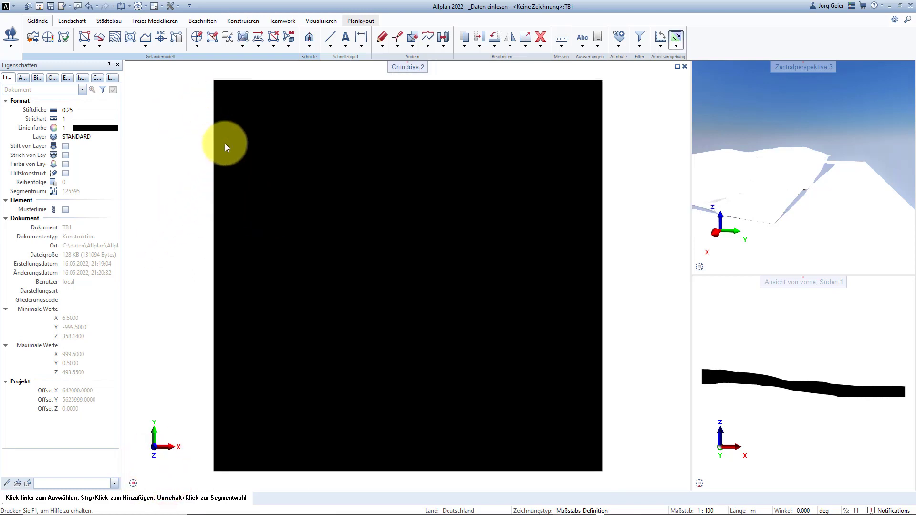
Colour the terrain mesh with DGM - Kolorieren in height bands 7.9653 apart.
left_click(243, 44)
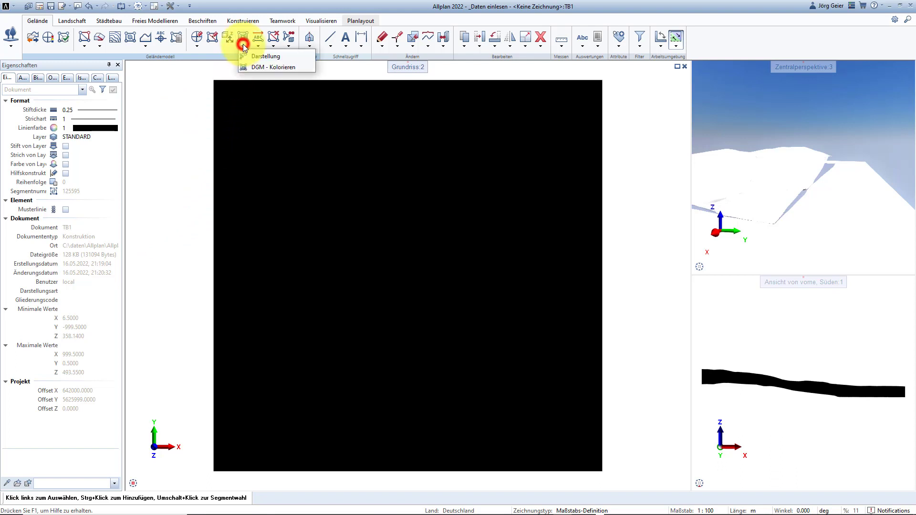
left_click(257, 67)
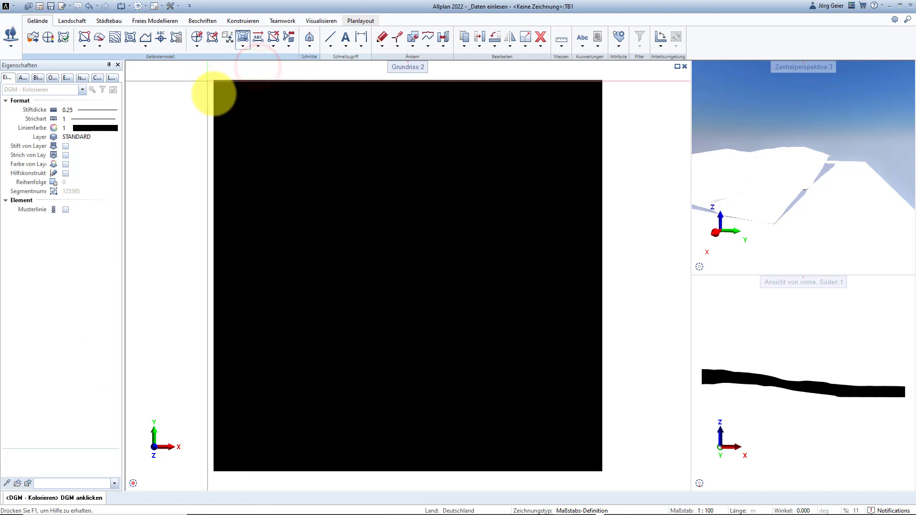
left_click(273, 192)
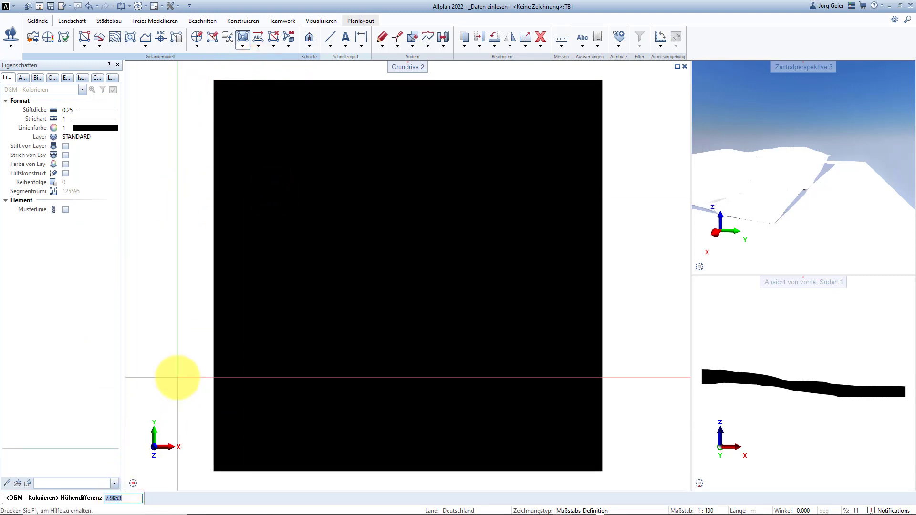
key("Return")
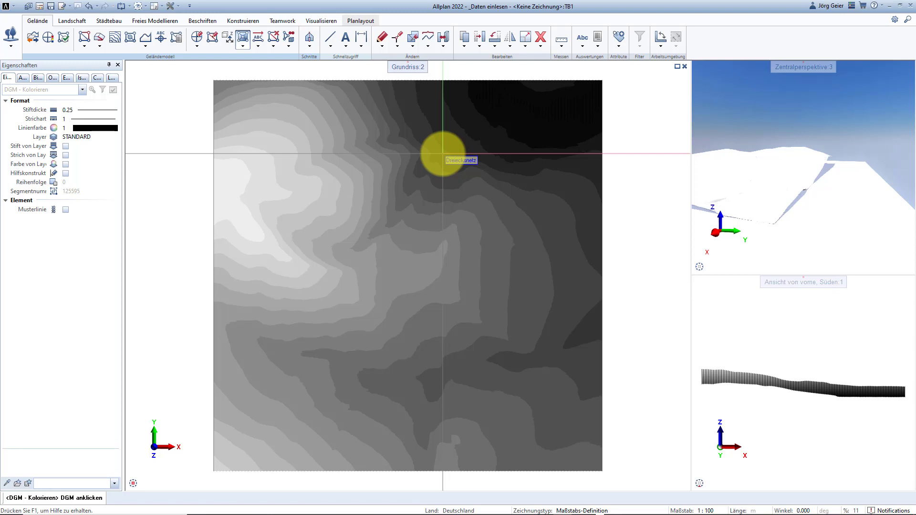
left_click(443, 154)
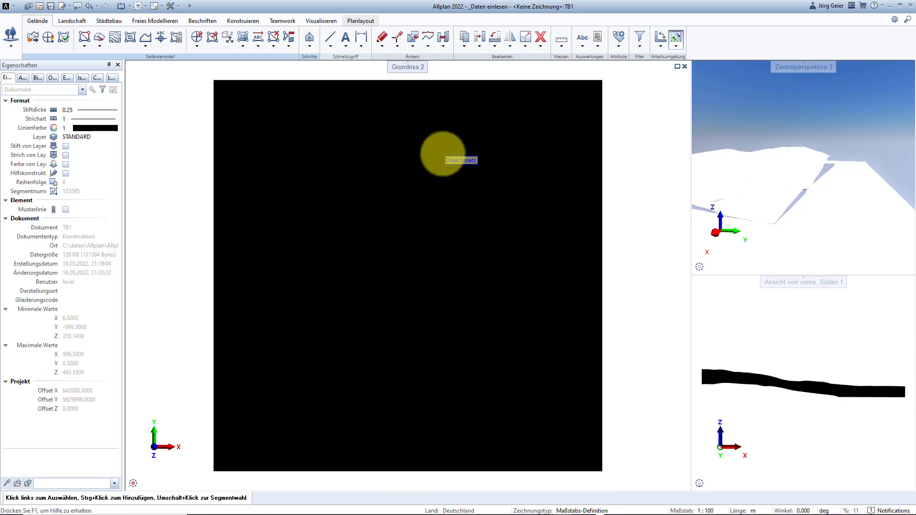